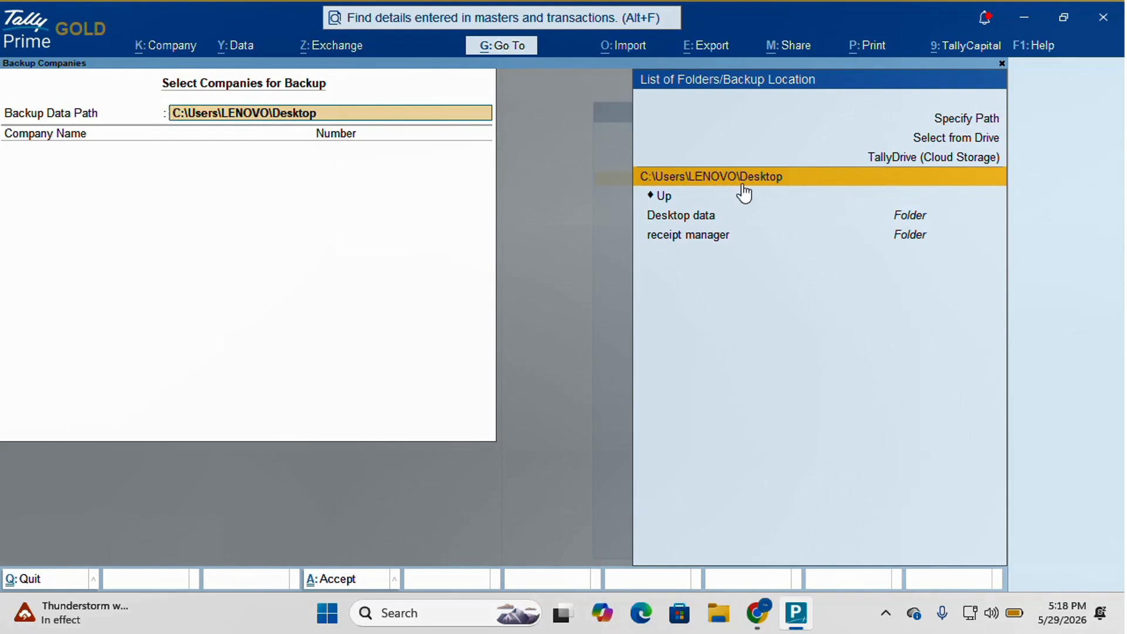
# - Choose TallyDrive cloud storage as the backup destination and add KD Enterprises - (from 1-Apr-26)
pyautogui.click(889, 159)
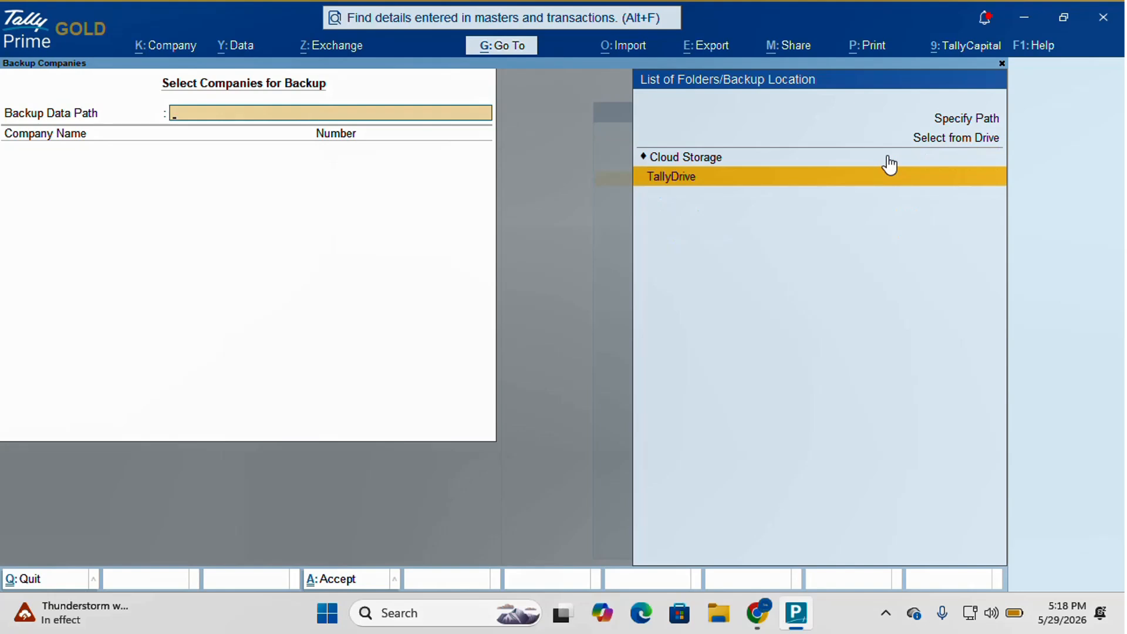
pyautogui.press('Return')
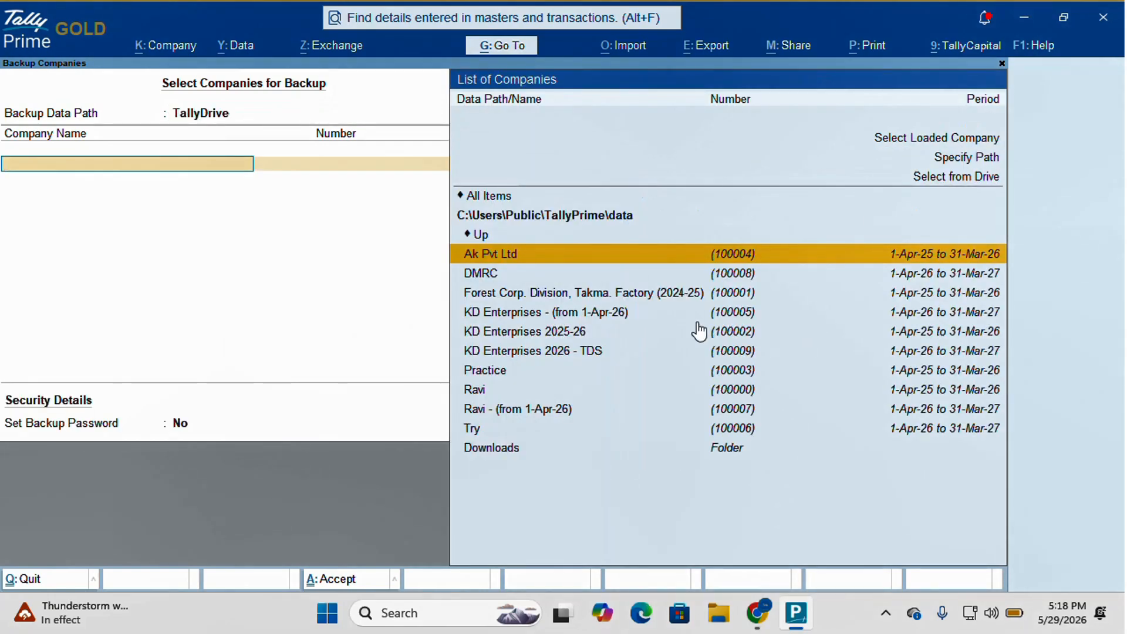
pyautogui.click(569, 312)
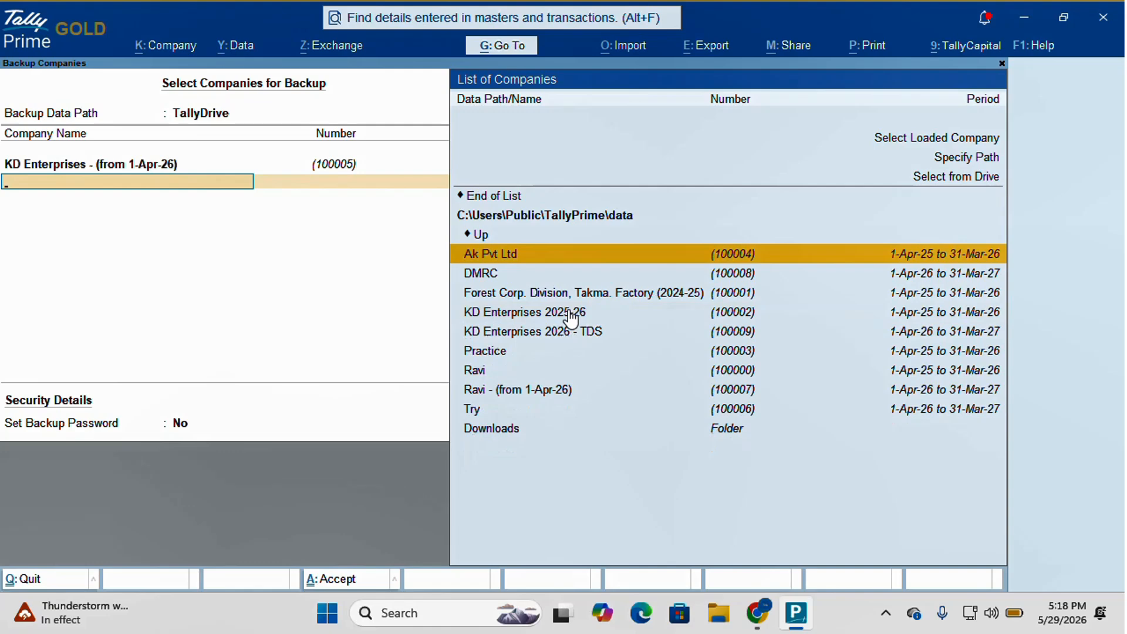
pyautogui.press('Up')
pyautogui.press('Up')
pyautogui.press('Up')
pyautogui.press('Return')
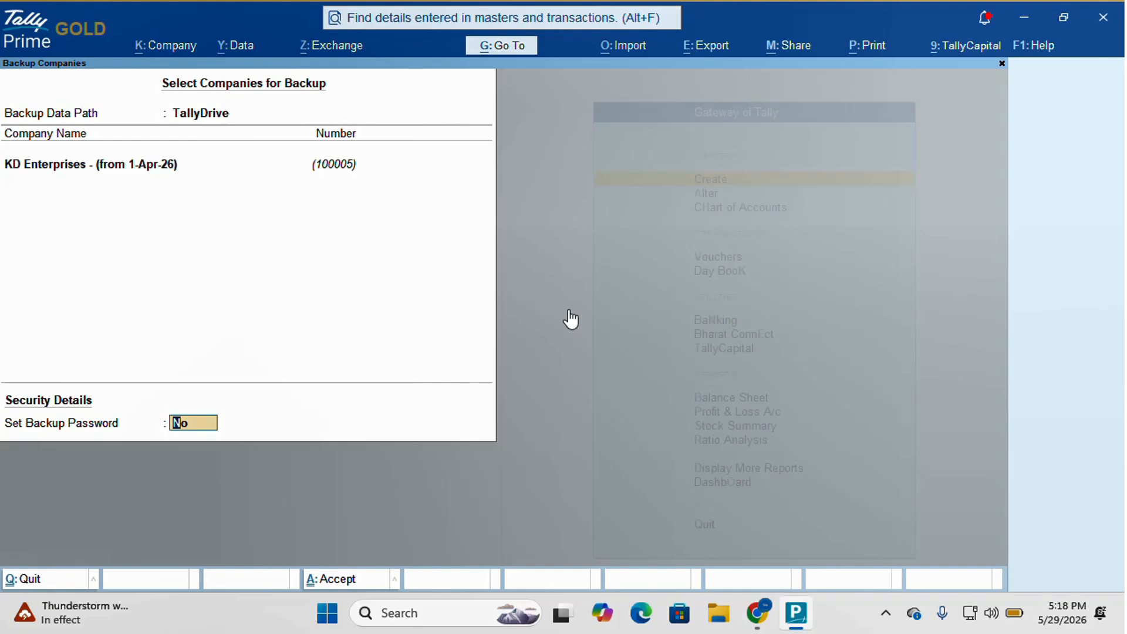
# - Turn on backup password protection, then enter and confirm the backup password
pyautogui.write('y')
pyautogui.press('Return')
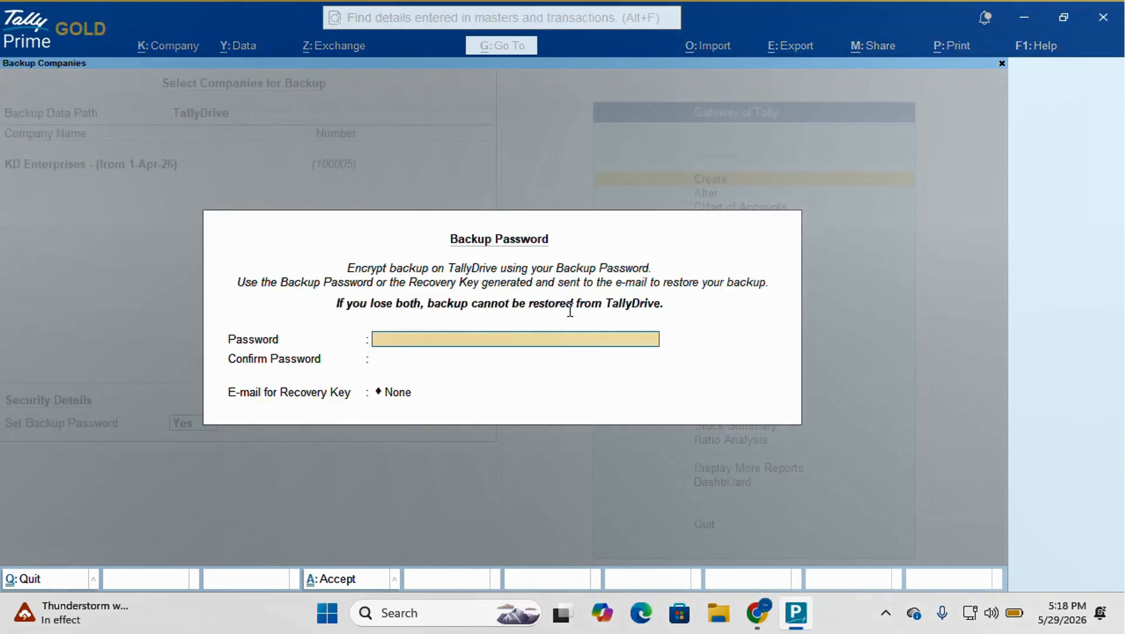
pyautogui.write('123456')
pyautogui.press('Return')
pyautogui.write('123')
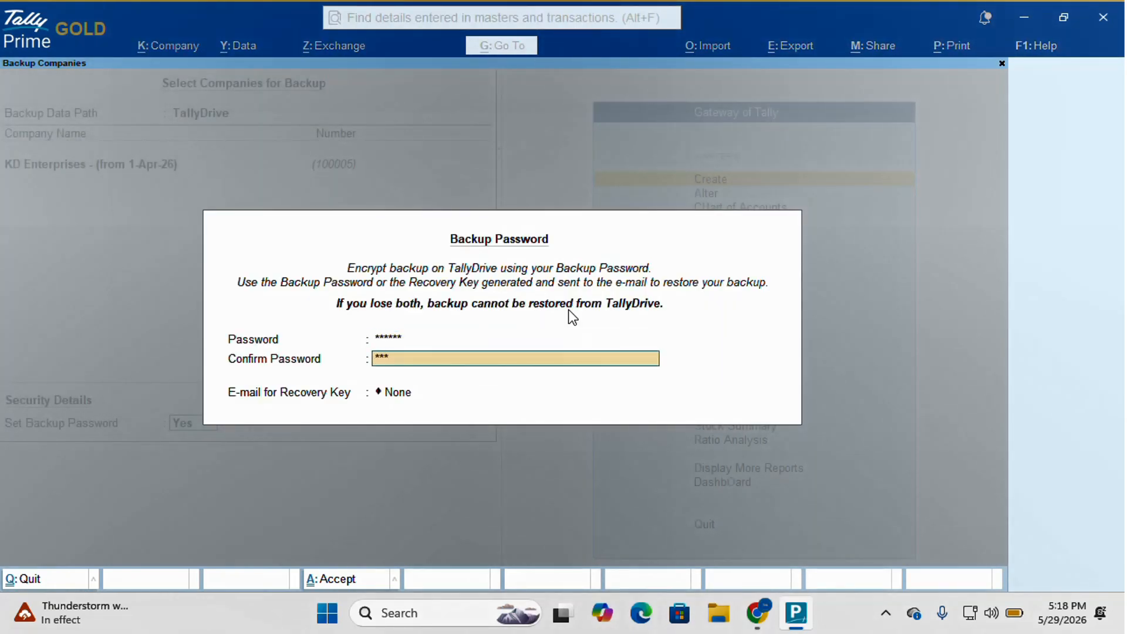
pyautogui.write('456')
pyautogui.press('Return')
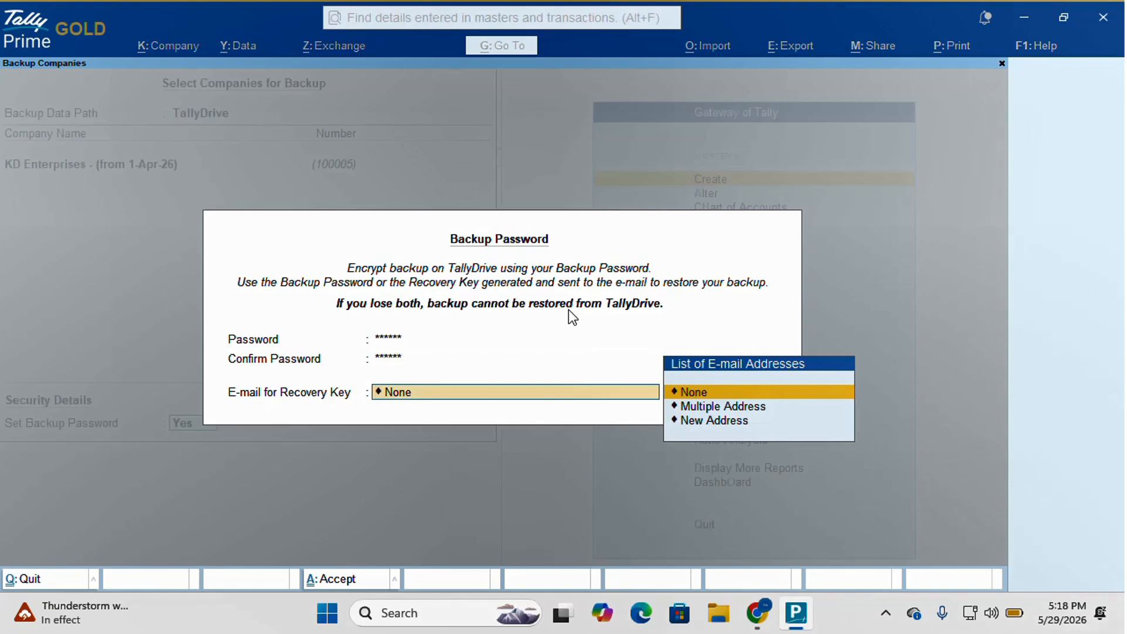
# - Choose New Address for the recovery key and enter the recovery e-mail address
pyautogui.press('Down')
pyautogui.press('Down')
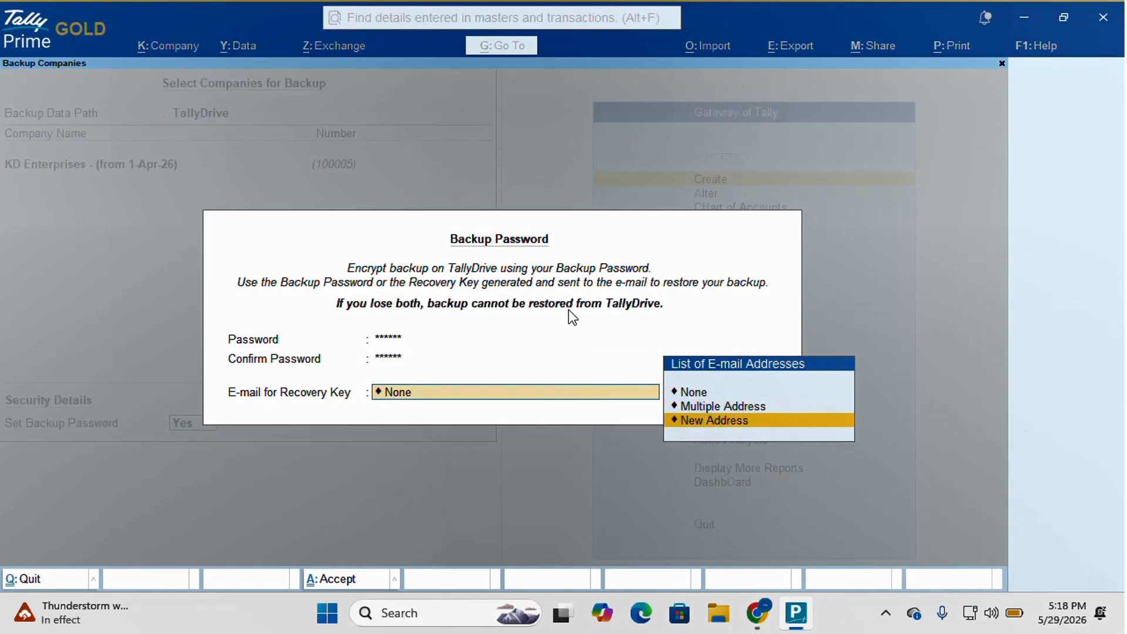
pyautogui.press('Return')
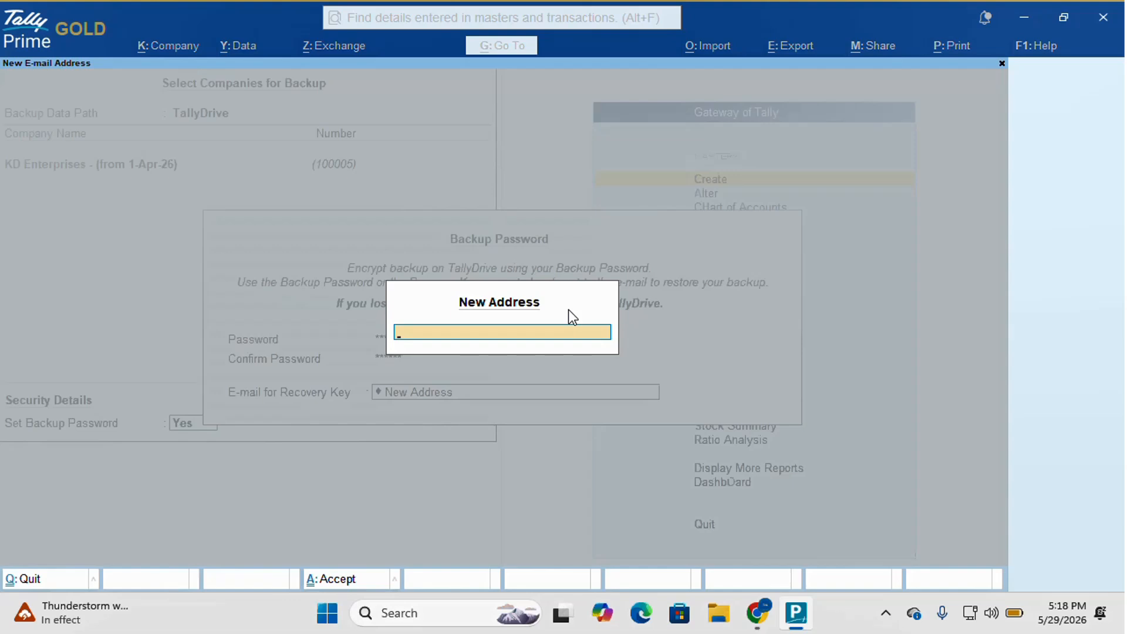
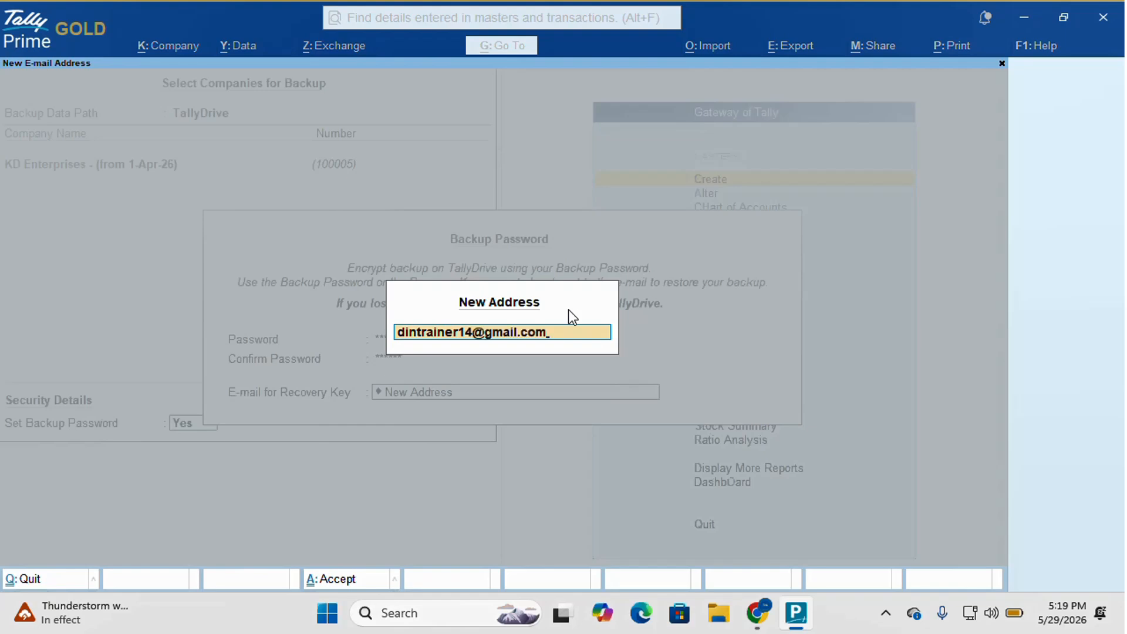
pyautogui.press('Return')
pyautogui.press('Return')
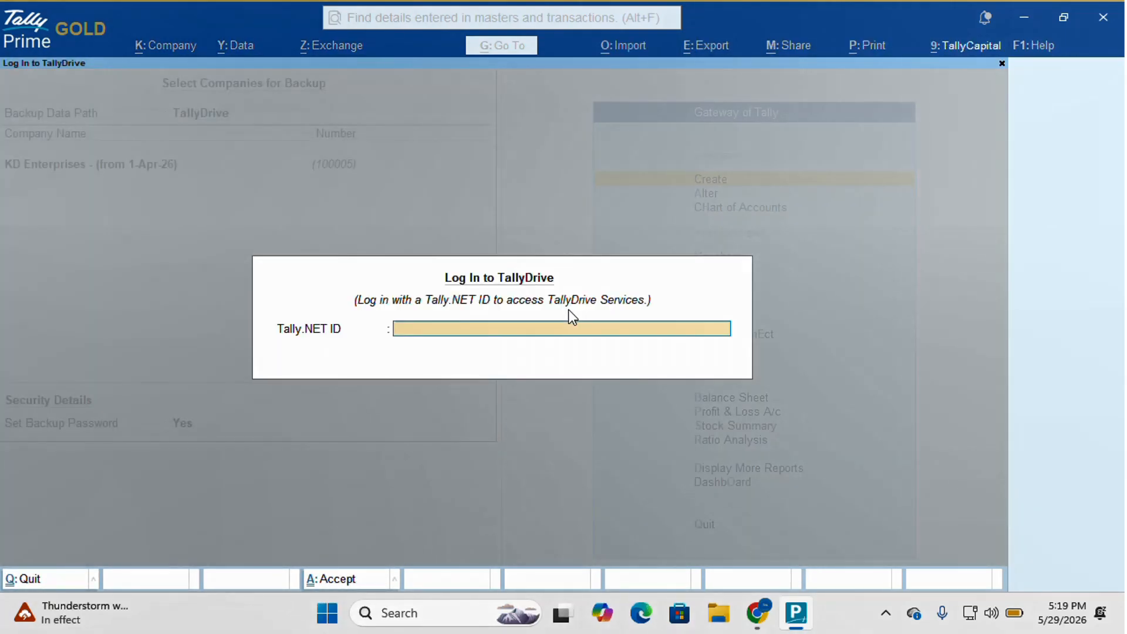
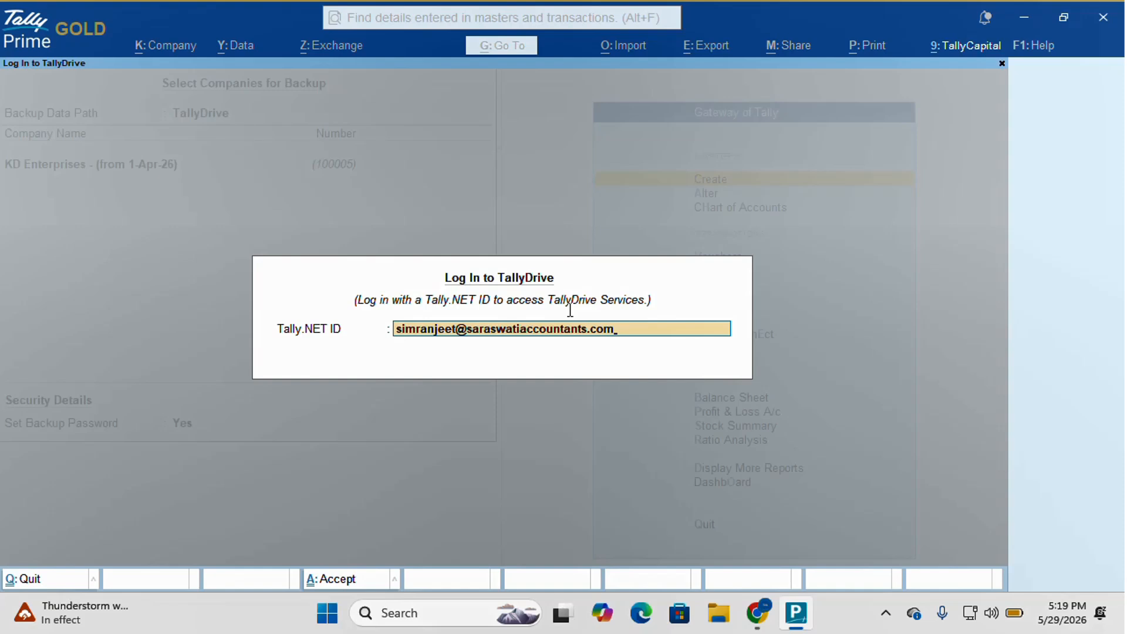
# - Log in to TallyDrive by entering the Tally.NET ID and the Tally.NET password
pyautogui.press('Return')
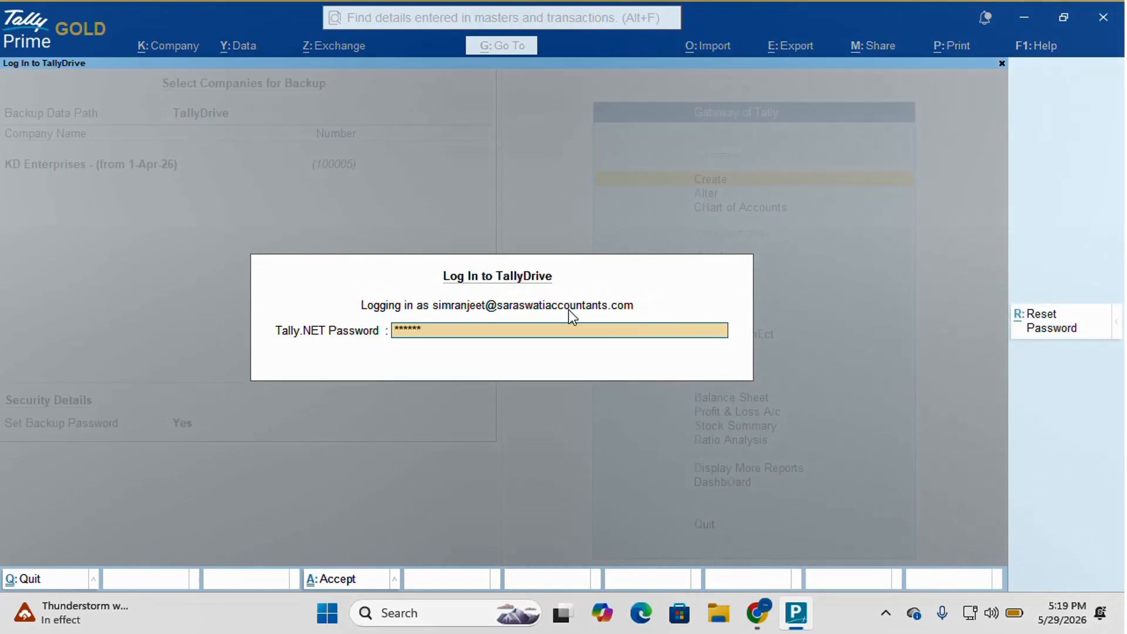
pyautogui.write('**********')
pyautogui.press('Return')
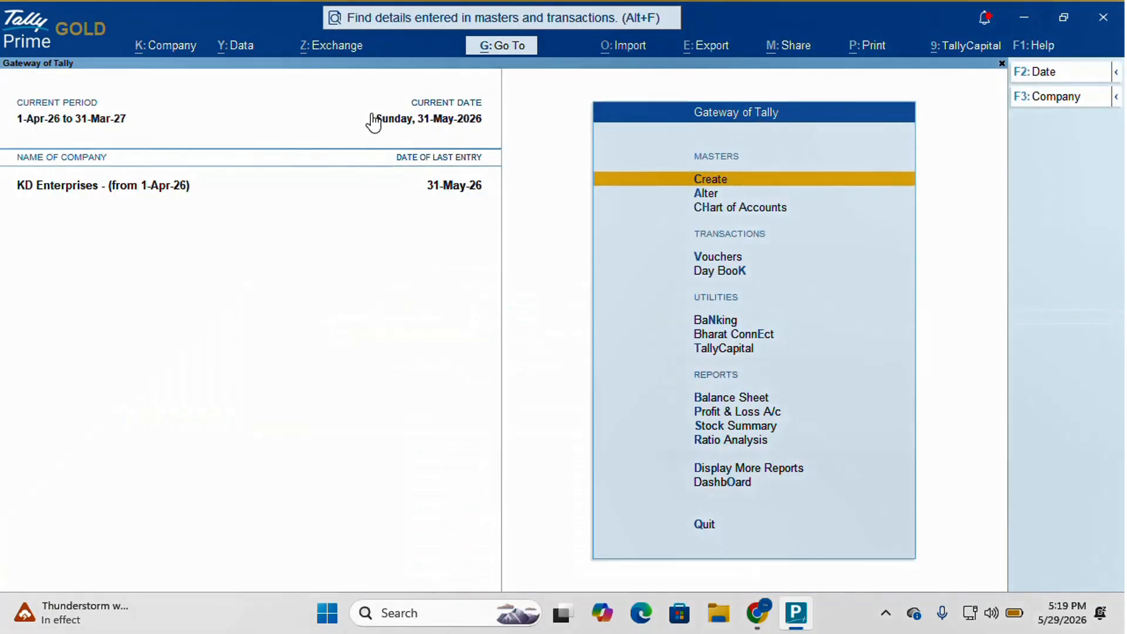
# - Open Manage TallyDrive for the Primary account and mark the 29-May-26 5:19 PM KD Enterprises backup
pyautogui.click(237, 43)
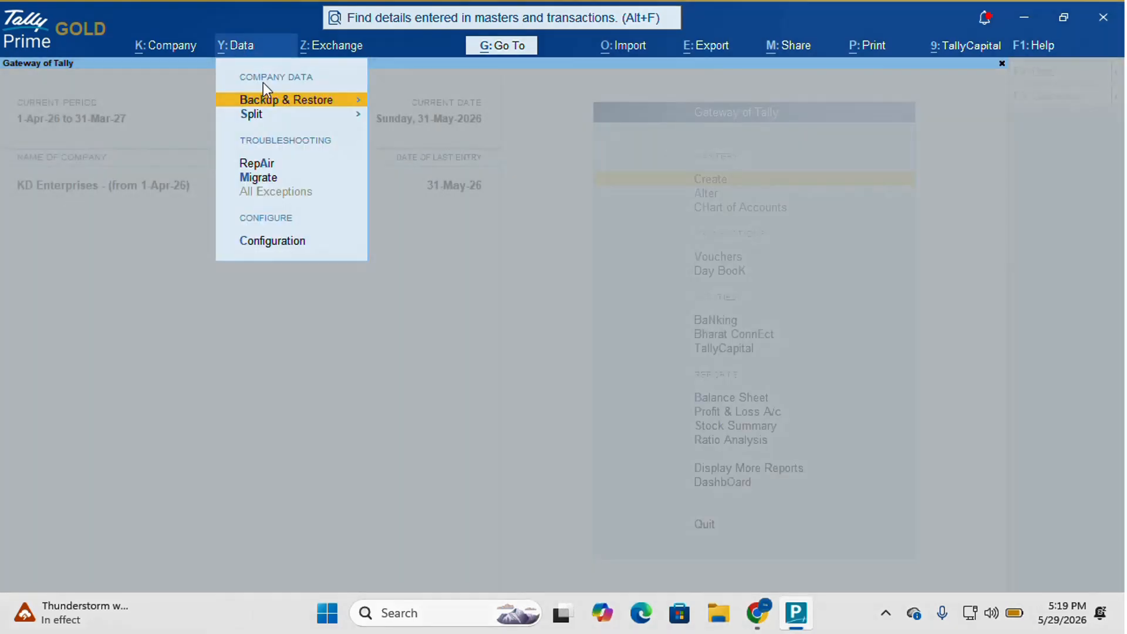
pyautogui.click(276, 105)
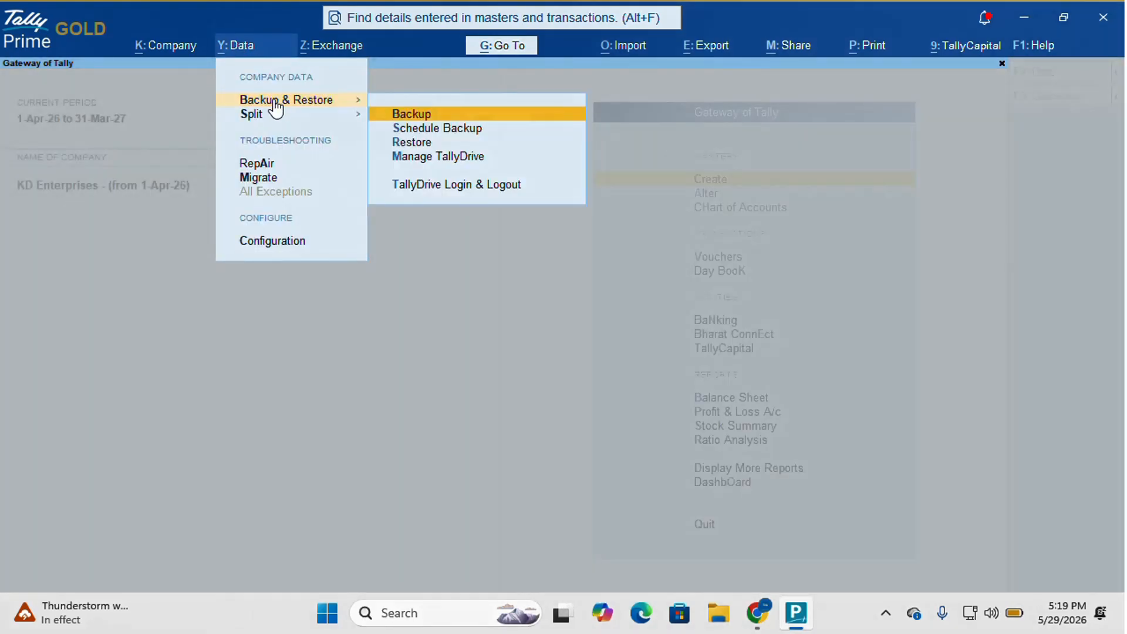
pyautogui.click(425, 164)
pyautogui.press('Return')
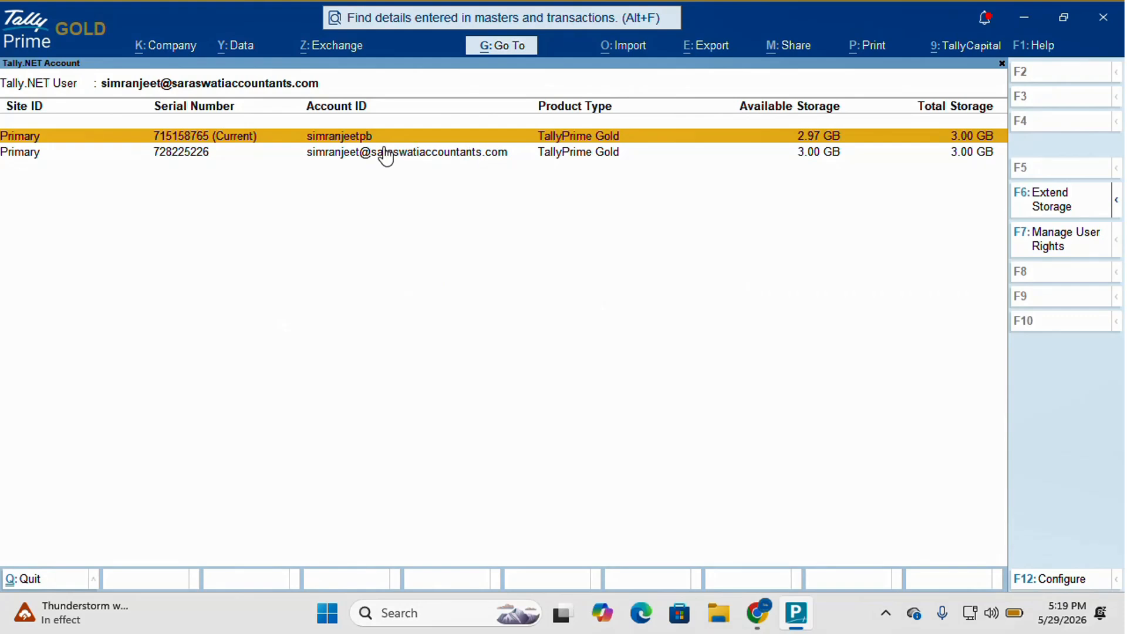
pyautogui.click(204, 140)
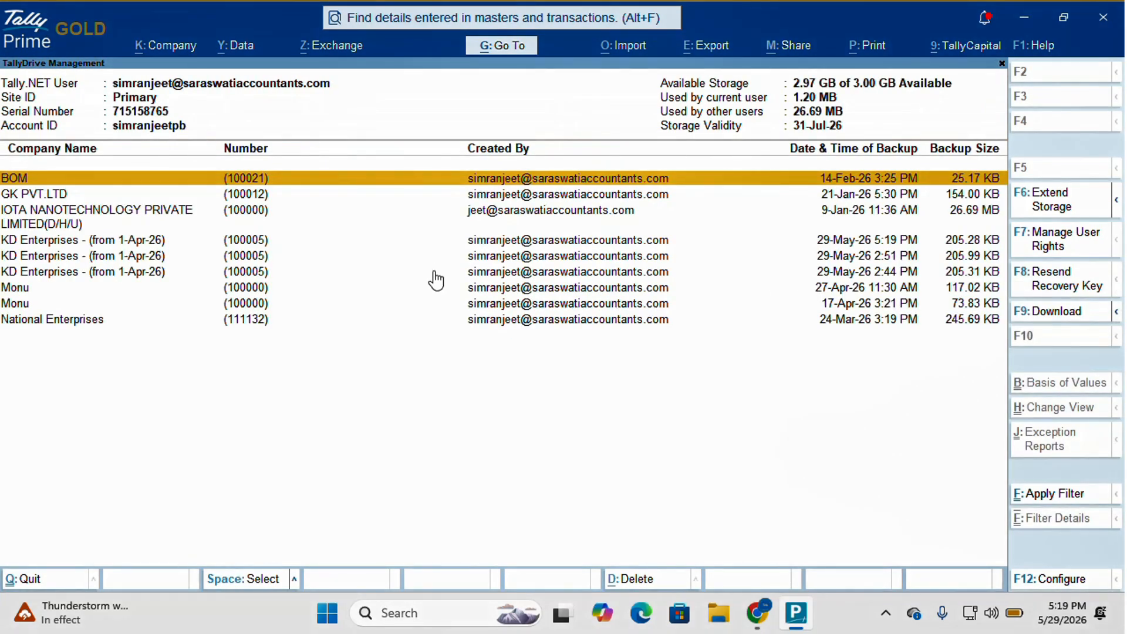
pyautogui.click(163, 270)
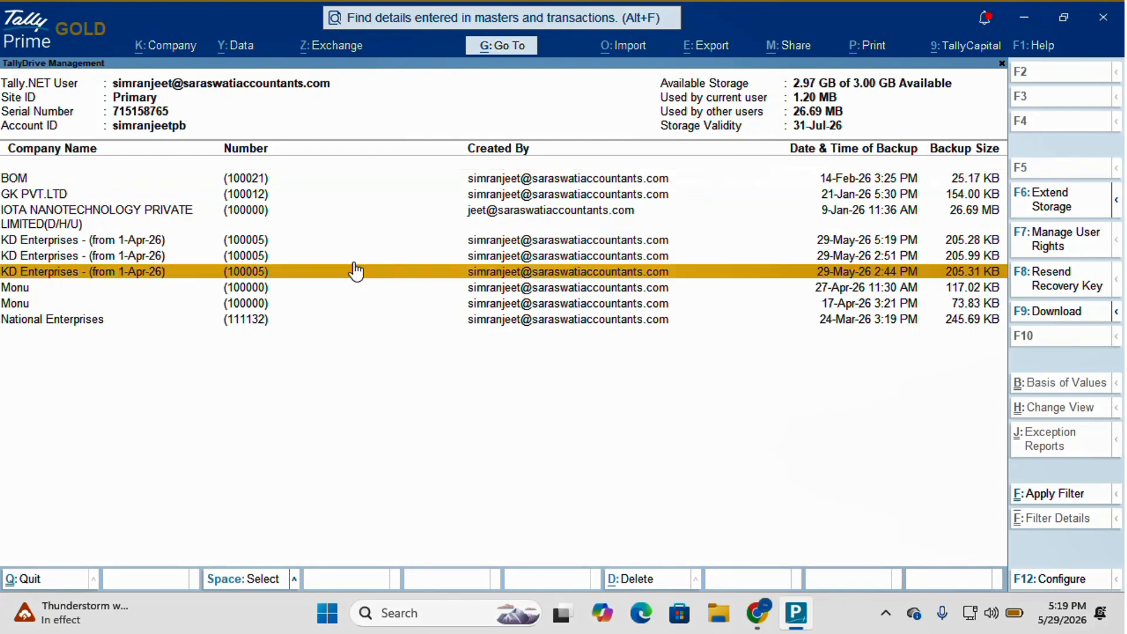
pyautogui.click(852, 242)
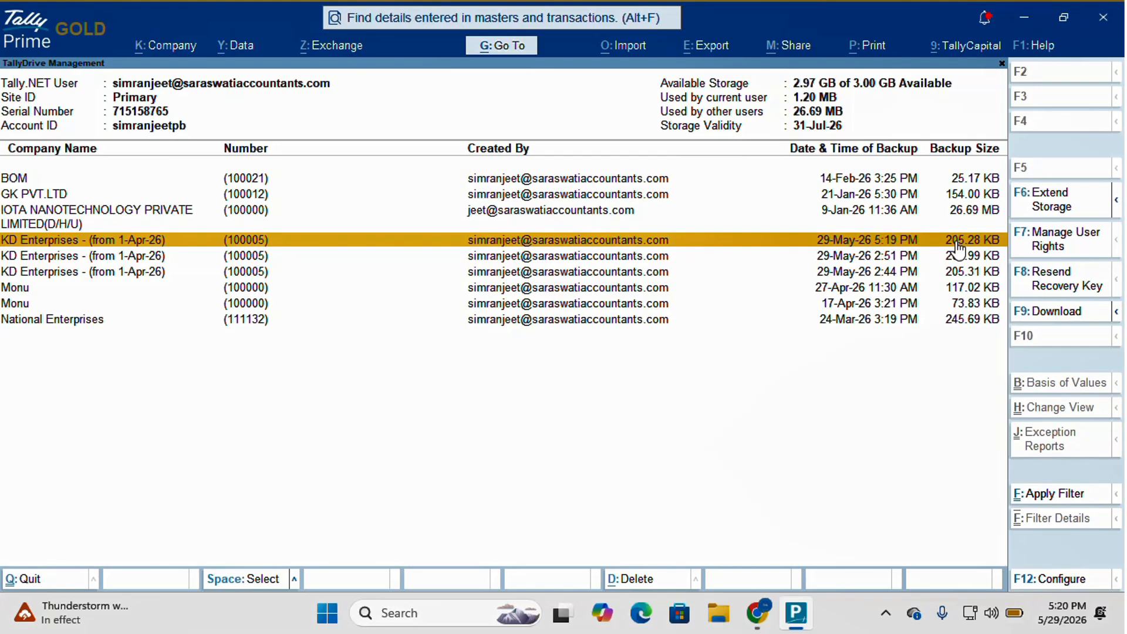
pyautogui.press('space')
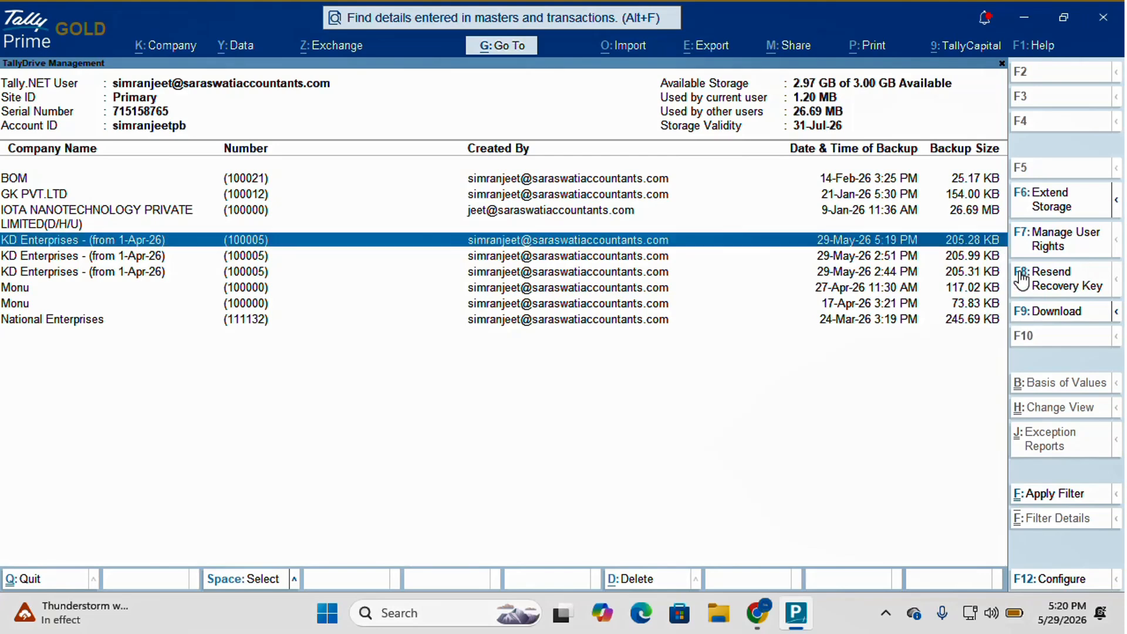
pyautogui.click(1116, 316)
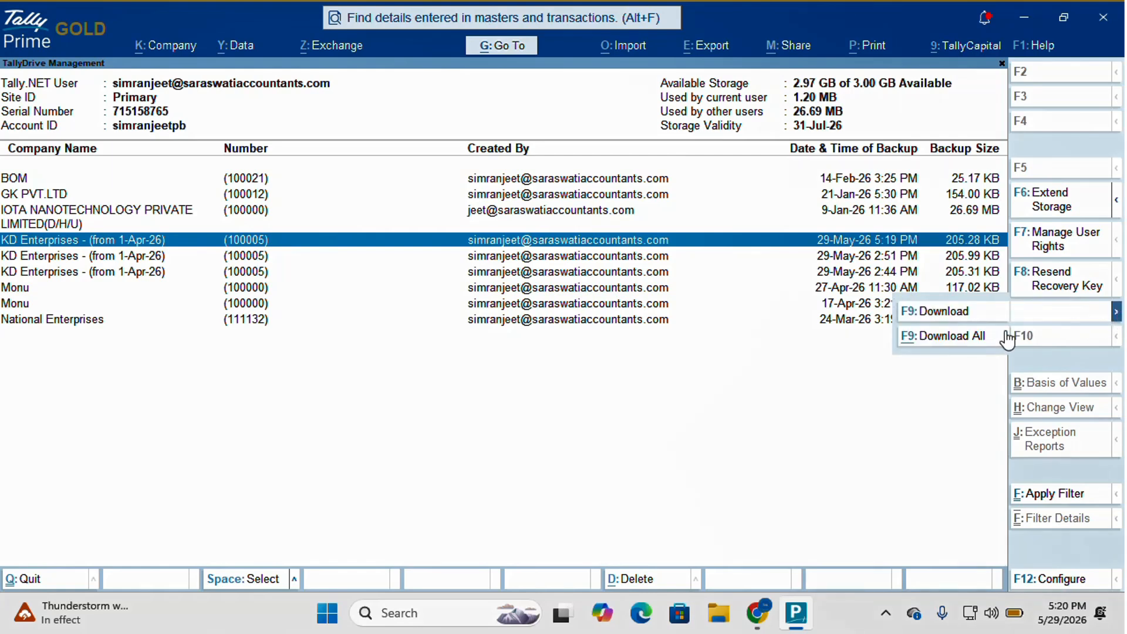
pyautogui.click(799, 372)
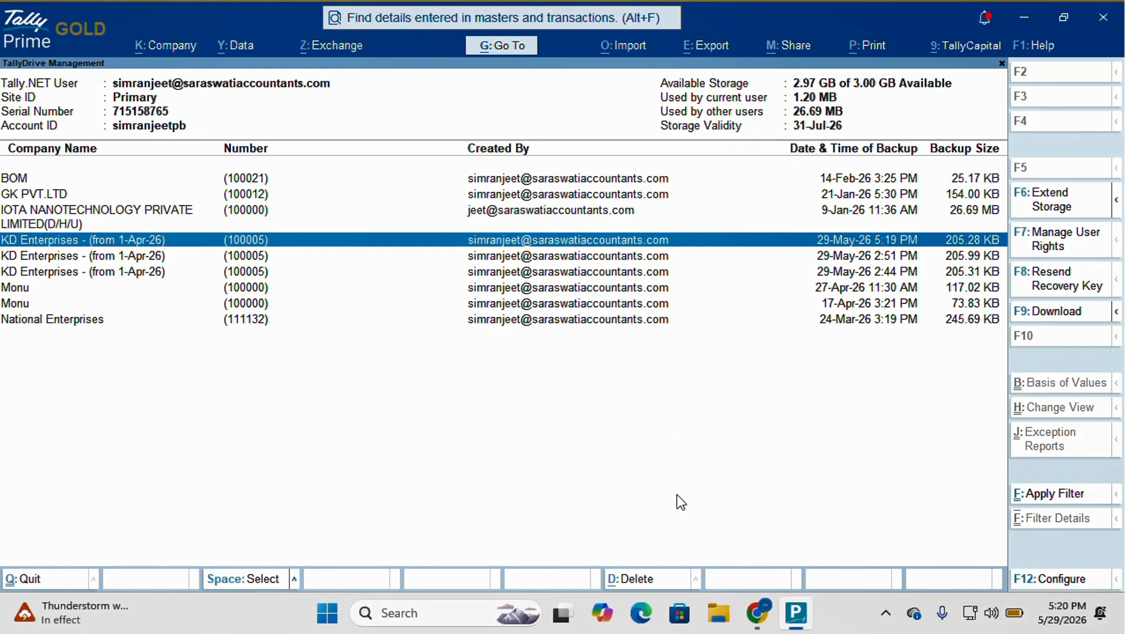
# - Delete the 5:19 PM KD Enterprises backup, confirming twice, and return to Gateway of Tally
pyautogui.click(631, 583)
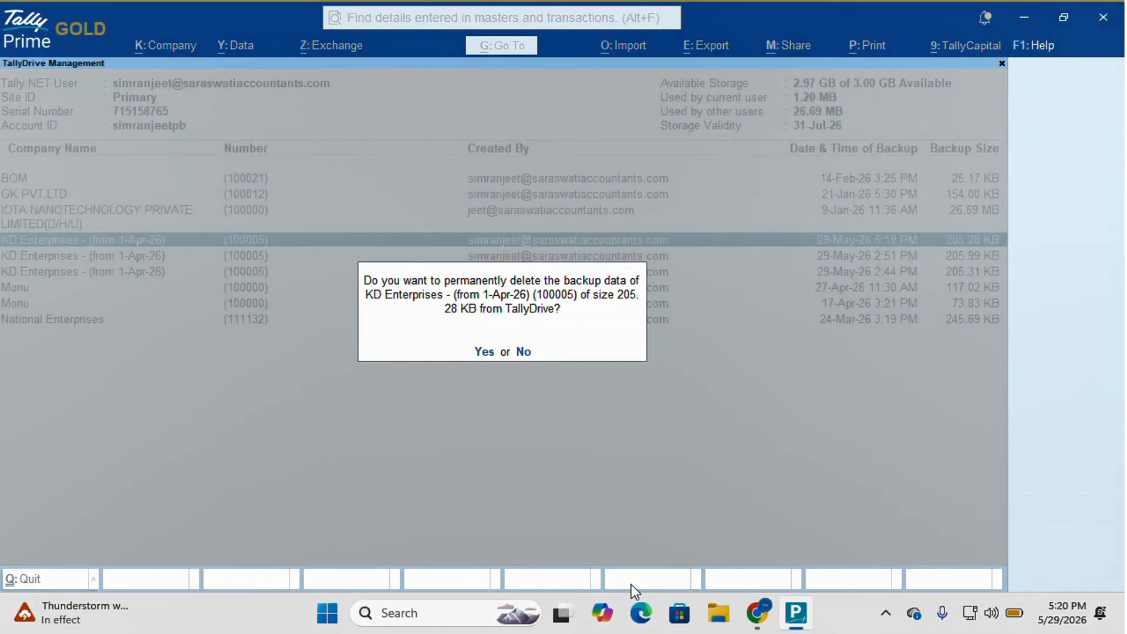
pyautogui.press('y')
pyautogui.press('y')
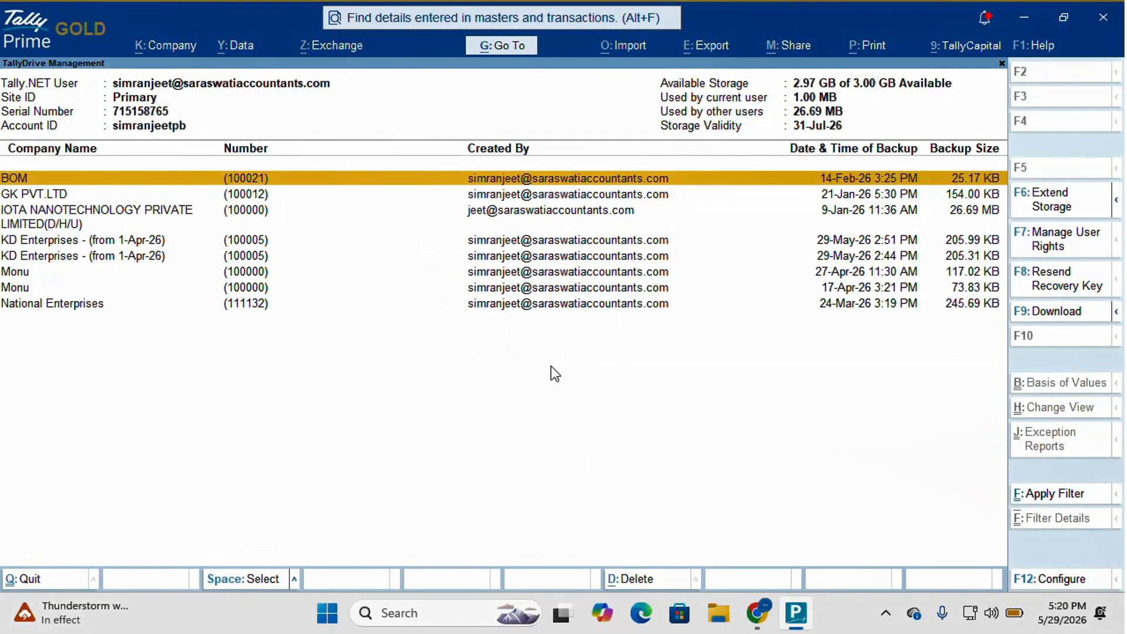
pyautogui.press('Escape')
pyautogui.press('Escape')
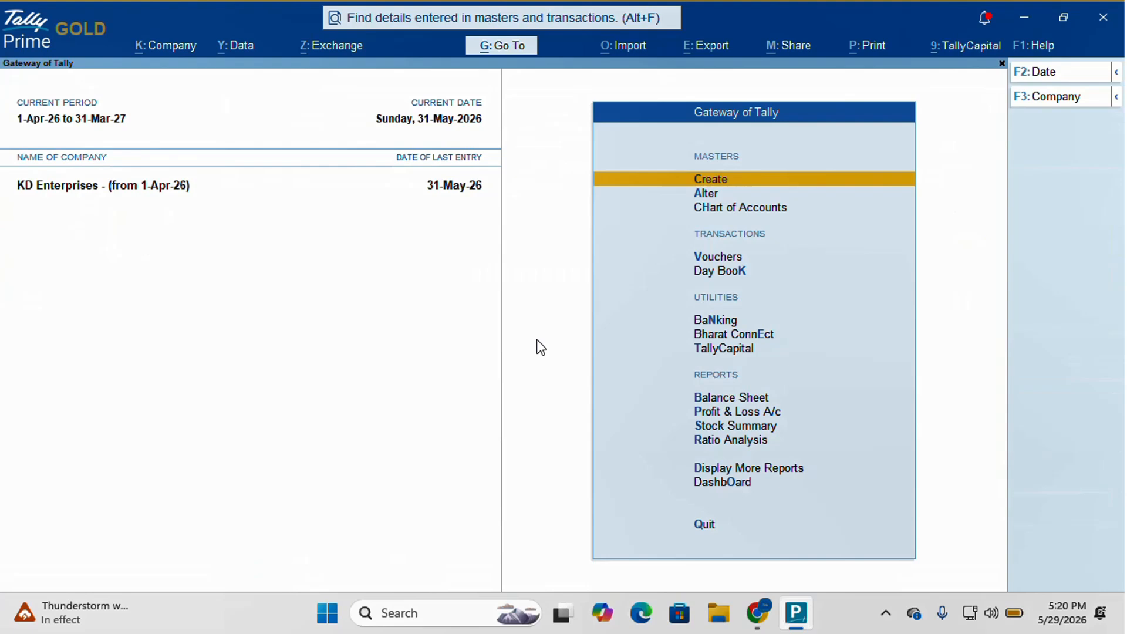
# - Delete the KD Enterprises TallyDrive schedule from Data > Backup & Restore > Schedule Backup
pyautogui.click(246, 51)
pyautogui.click(278, 103)
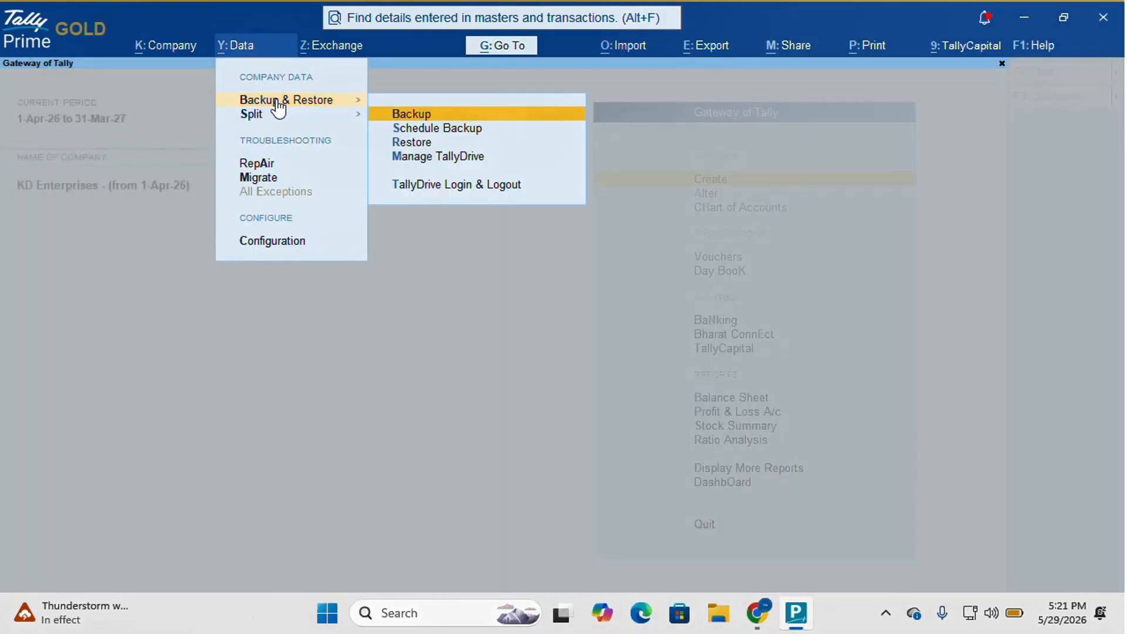
pyautogui.click(422, 131)
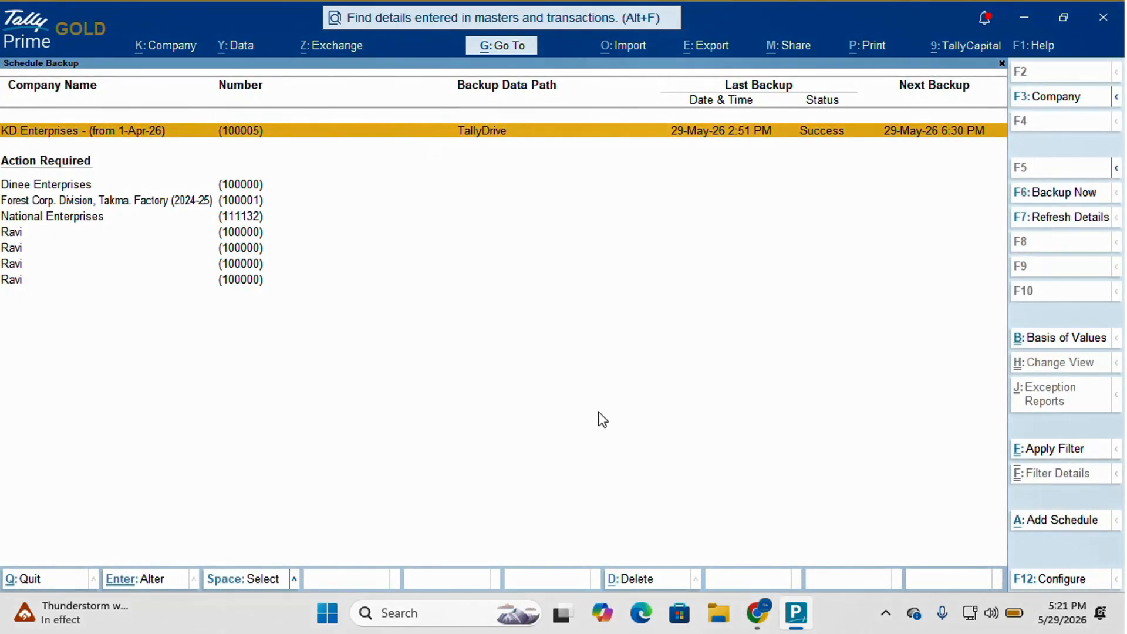
pyautogui.click(642, 582)
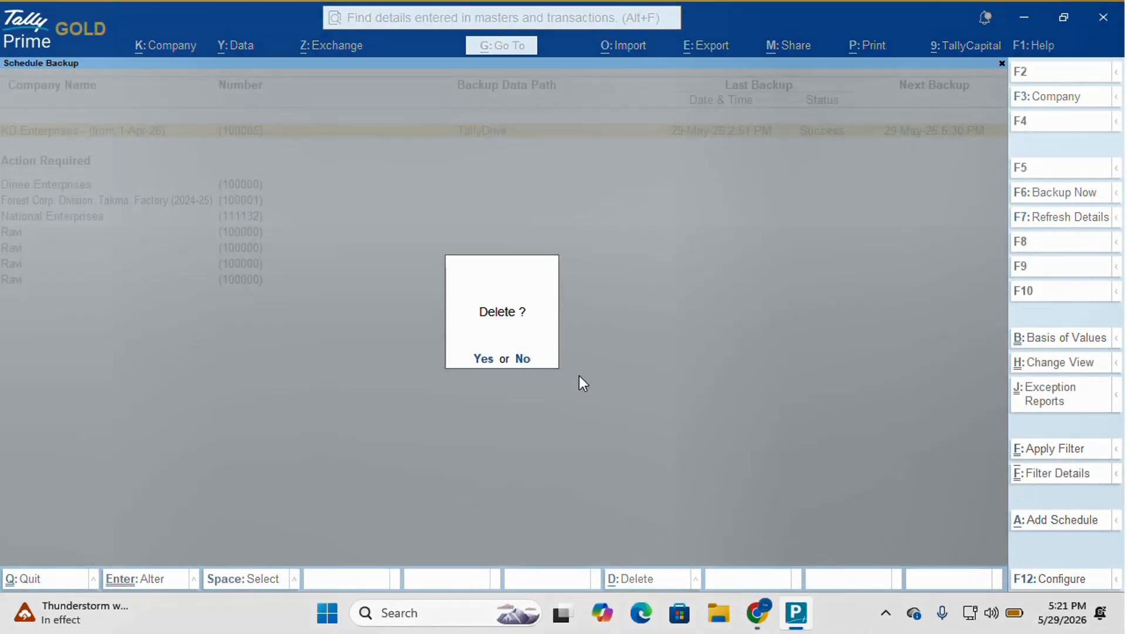
pyautogui.click(485, 360)
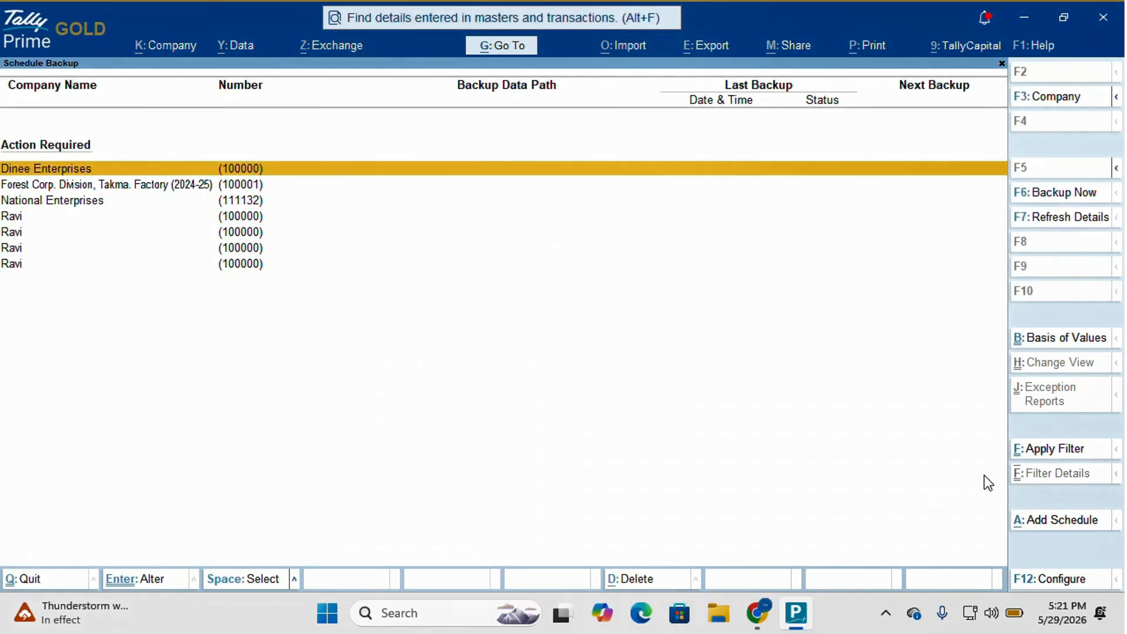
# - Add a new schedule with TallyDrive as Backup Data Path and KD Enterprises - (from 1-Apr-26) selected
pyautogui.click(1059, 520)
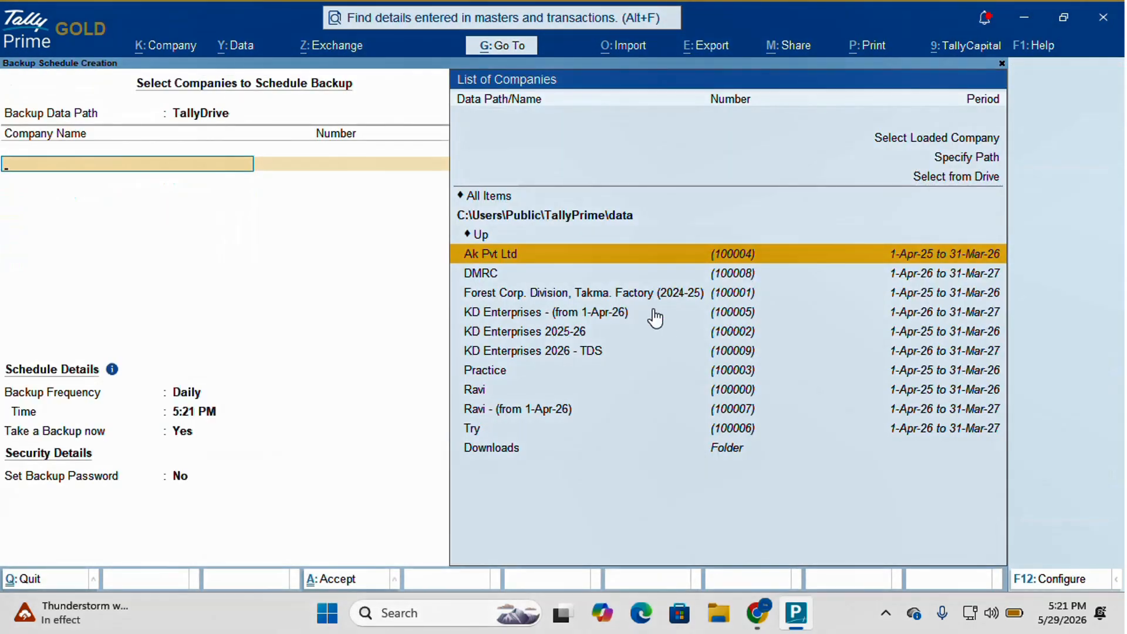
pyautogui.click(230, 114)
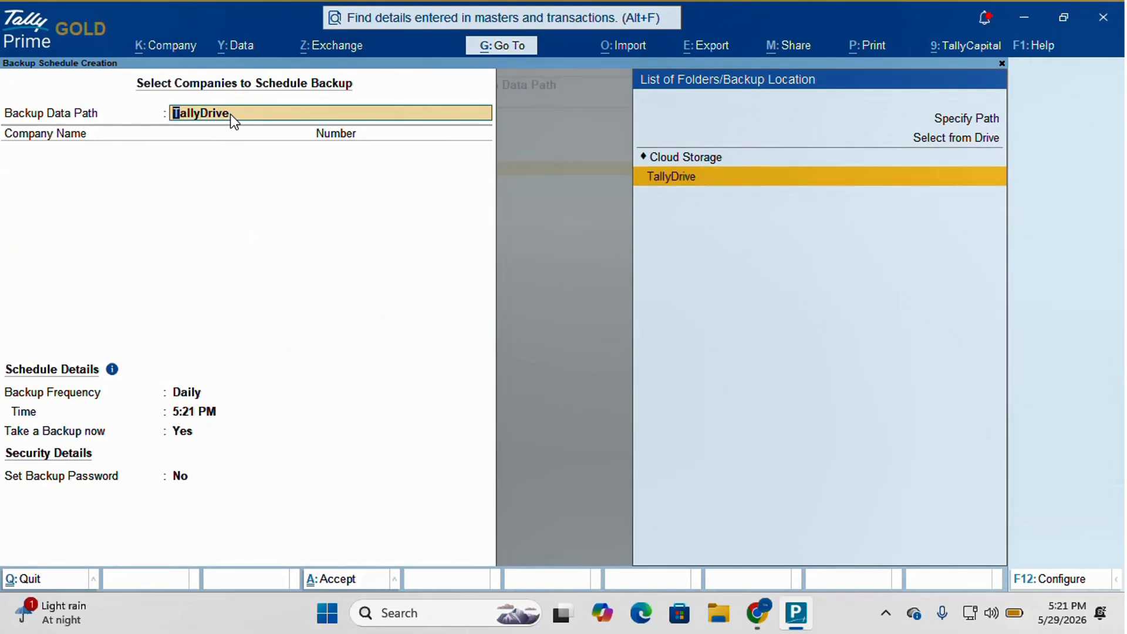
pyautogui.press('Return')
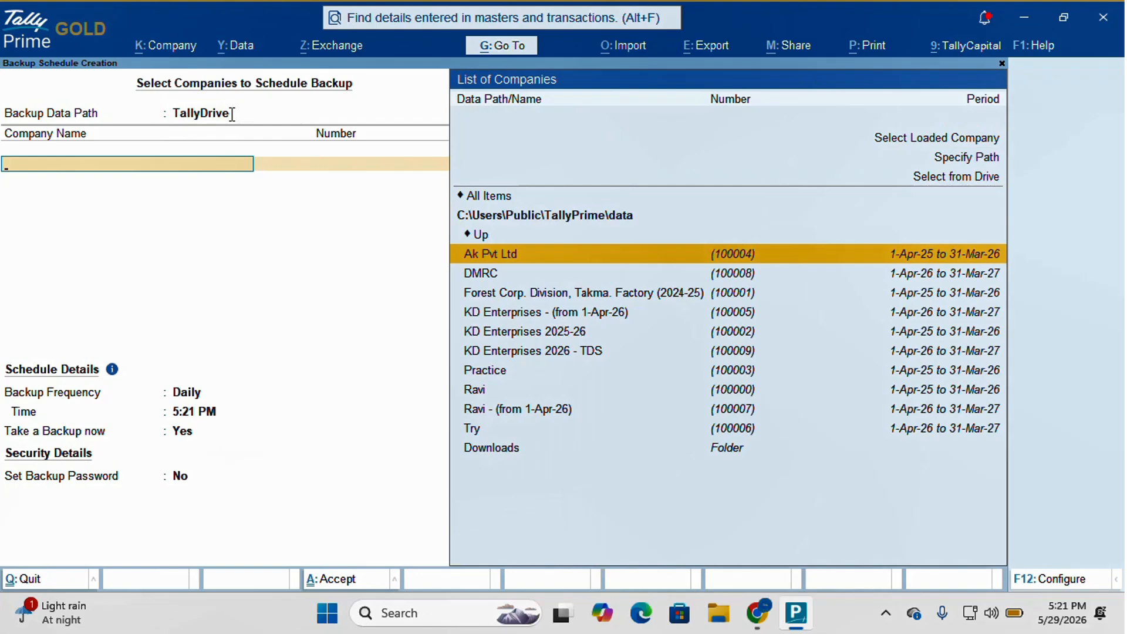
pyautogui.press('Down')
pyautogui.press('Down')
pyautogui.press('Down')
pyautogui.press('Return')
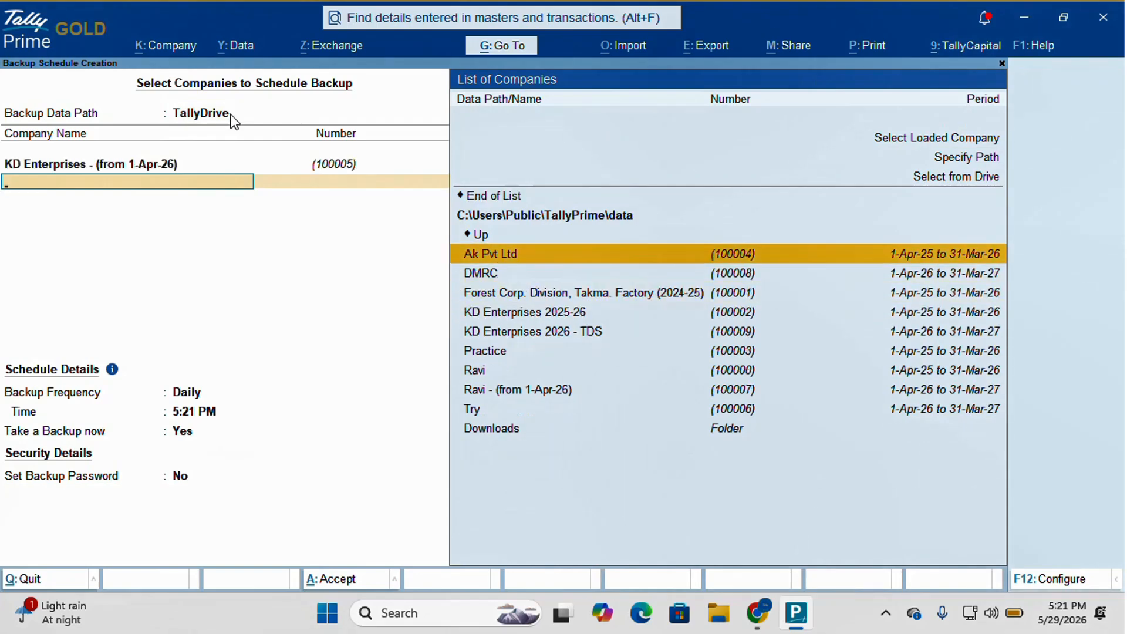
pyautogui.press('Up')
pyautogui.press('Up')
pyautogui.press('Up')
pyautogui.press('Return')
pyautogui.press('Return')
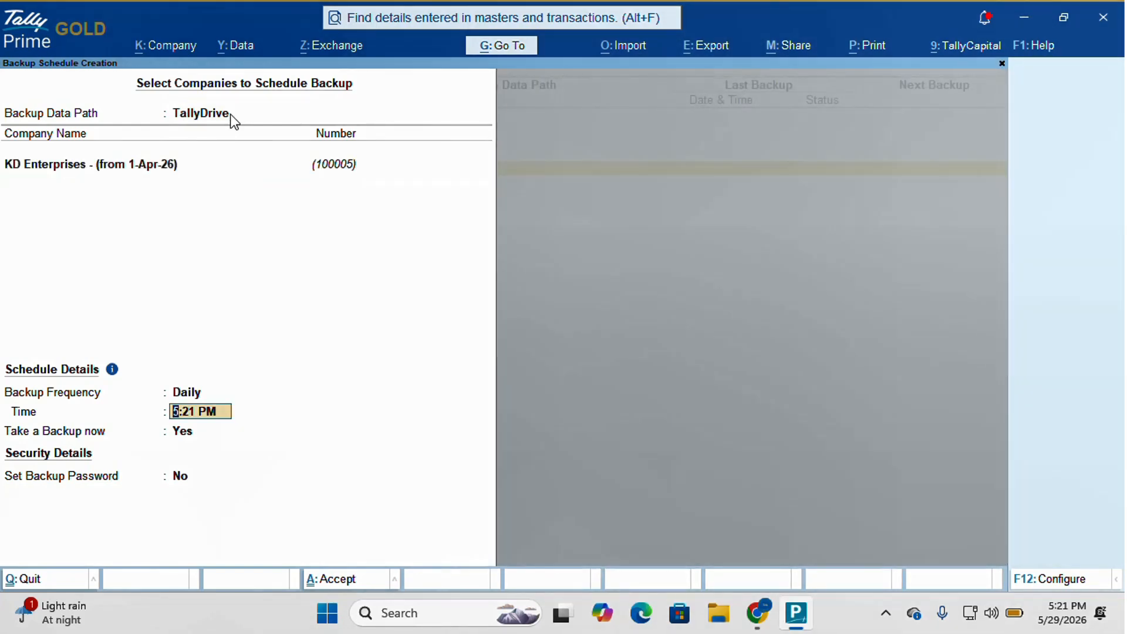
pyautogui.press('BackSpace')
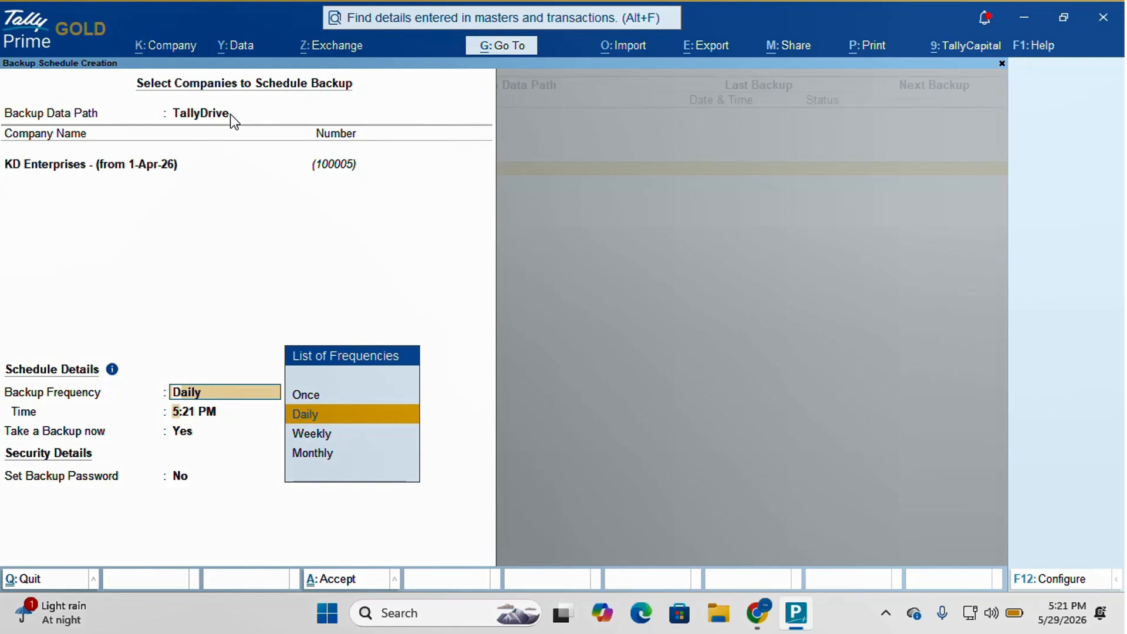
pyautogui.press('Down')
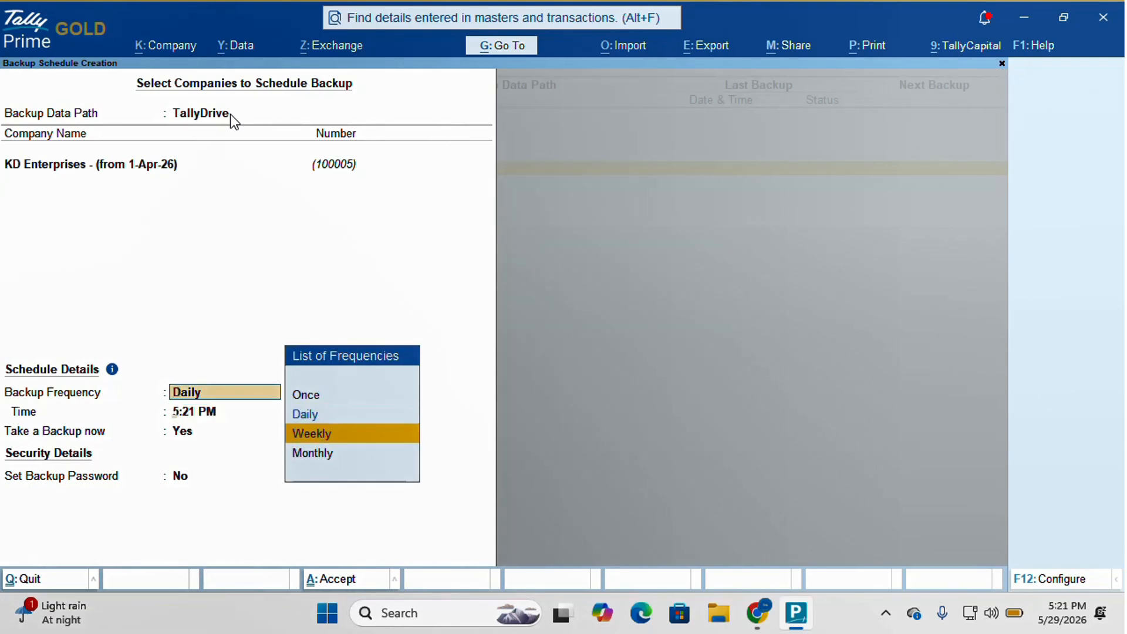
pyautogui.press('Return')
pyautogui.press('Down')
pyautogui.press('Down')
pyautogui.press('Down')
pyautogui.press('Up')
pyautogui.press('Up')
pyautogui.press('Up')
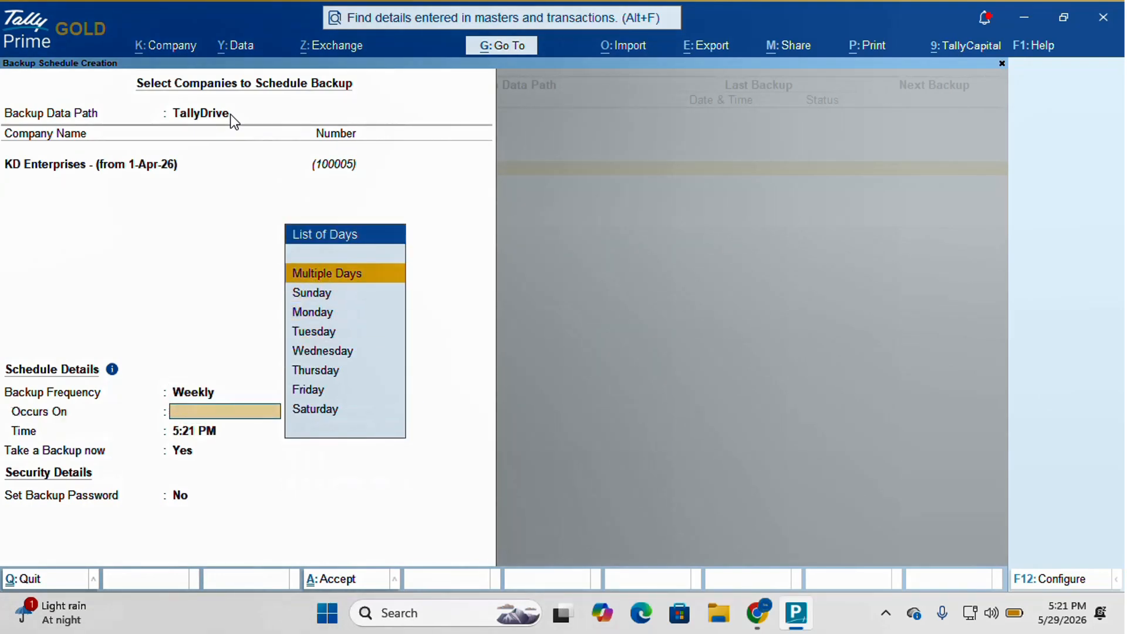
pyautogui.press('Return')
pyautogui.press('Down')
pyautogui.press('Return')
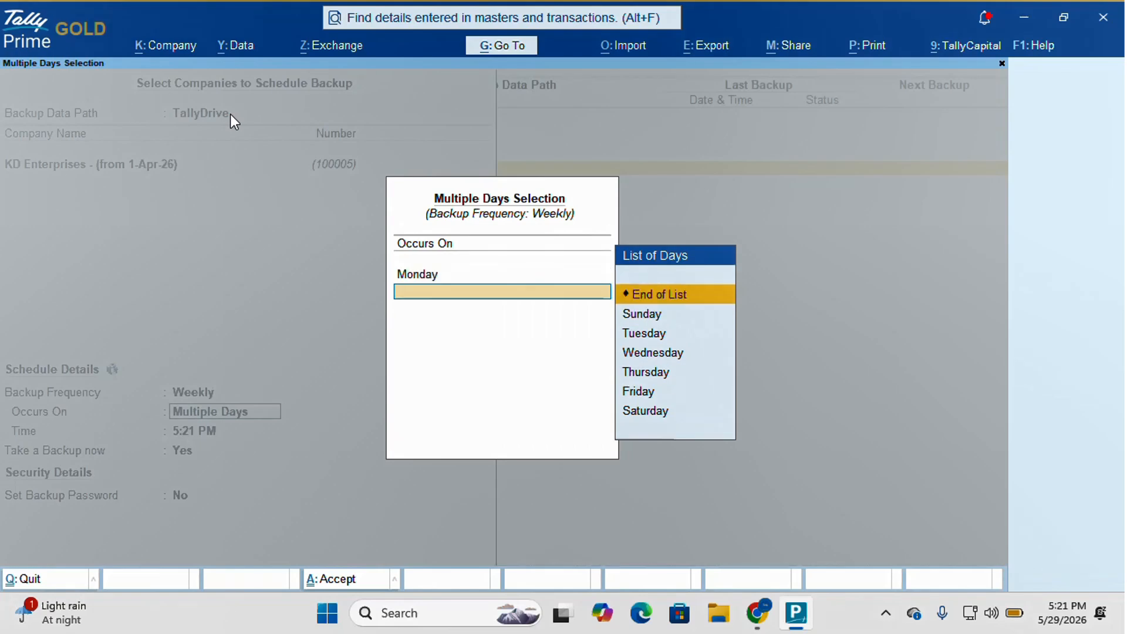
pyautogui.press('Down')
pyautogui.press('Down')
pyautogui.press('Return')
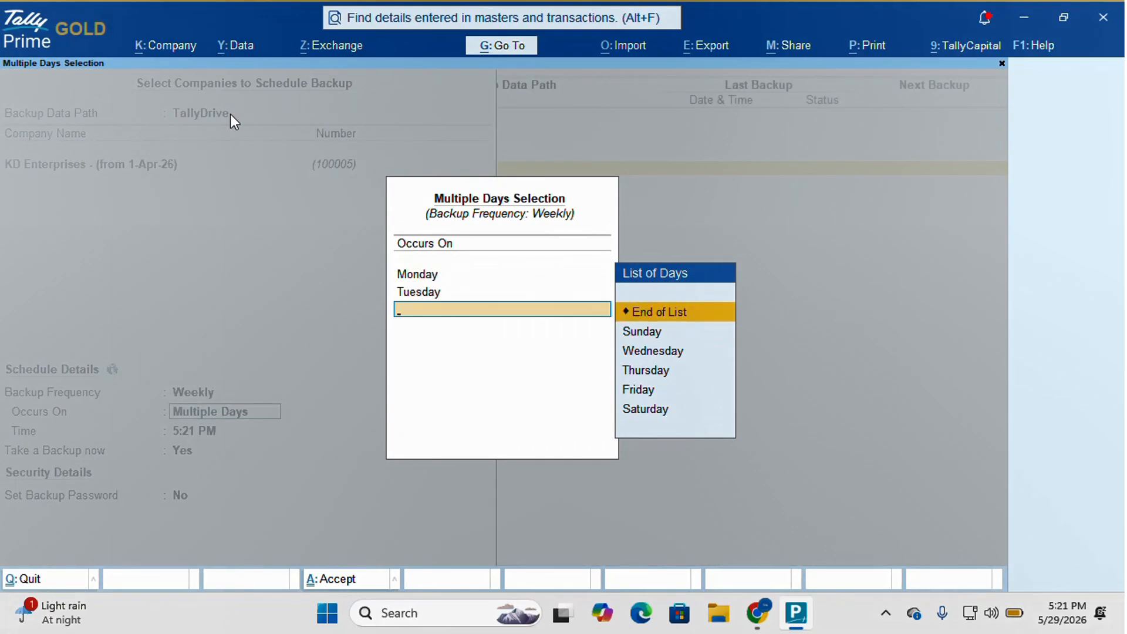
pyautogui.press('Up')
pyautogui.press('Up')
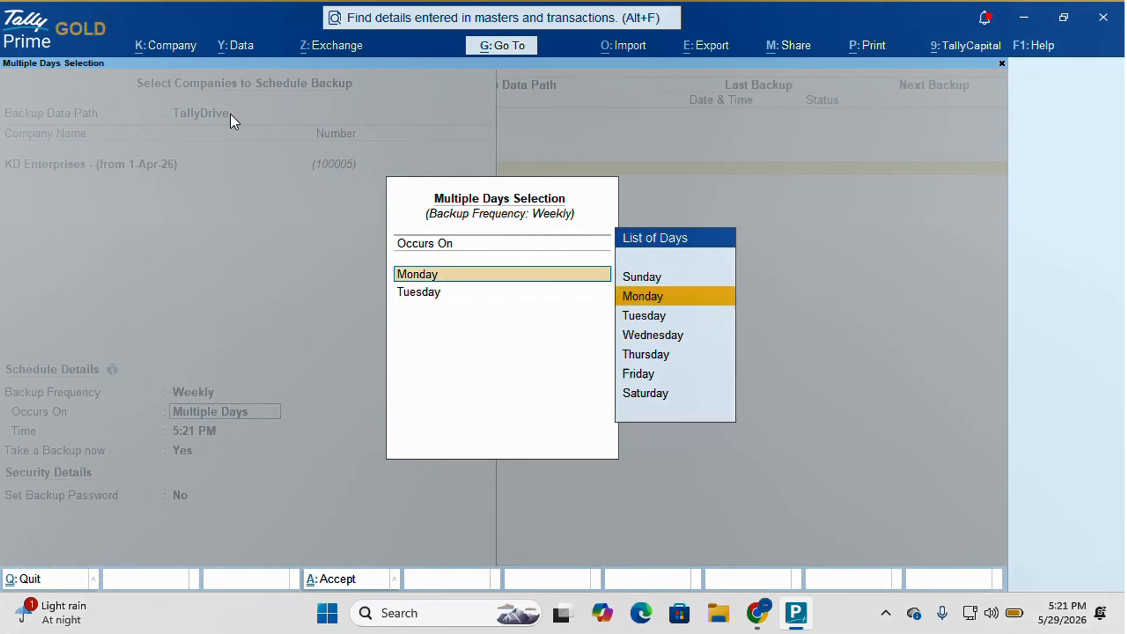
pyautogui.press('Escape')
pyautogui.press('Down')
pyautogui.press('BackSpace')
pyautogui.press('Down')
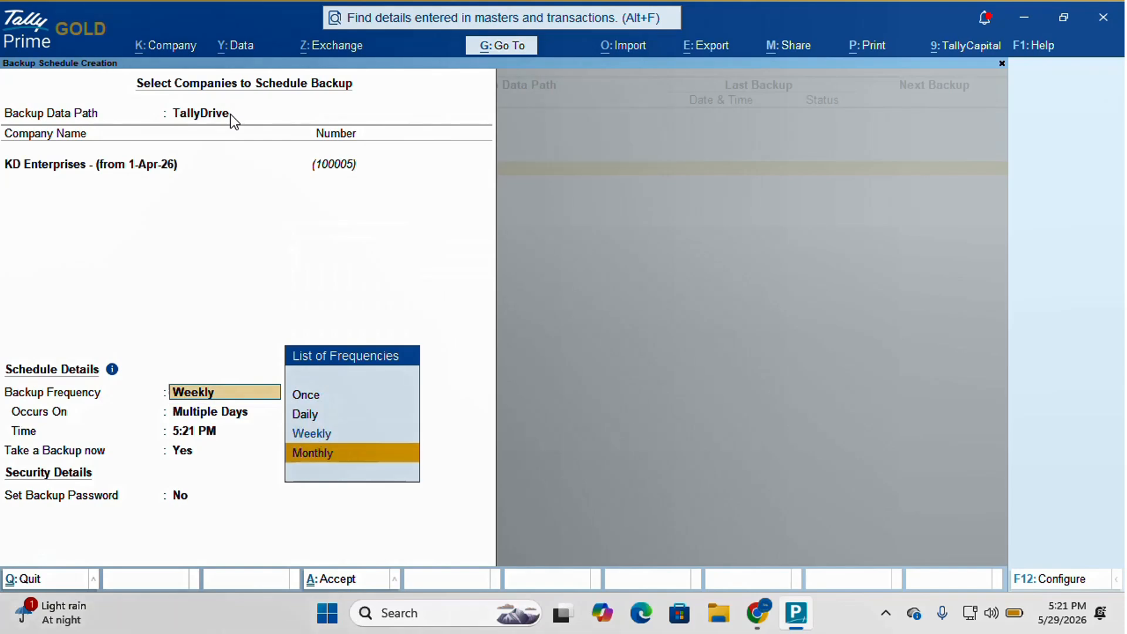
pyautogui.press('Return')
pyautogui.press('BackSpace')
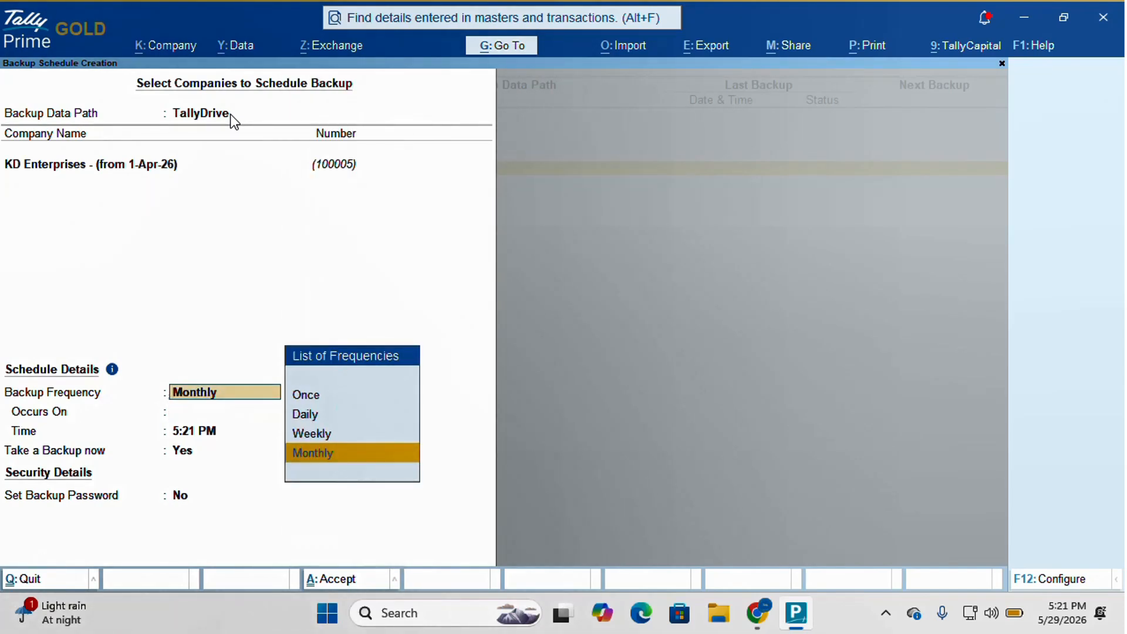
pyautogui.press('Up')
pyautogui.press('Up')
pyautogui.press('Return')
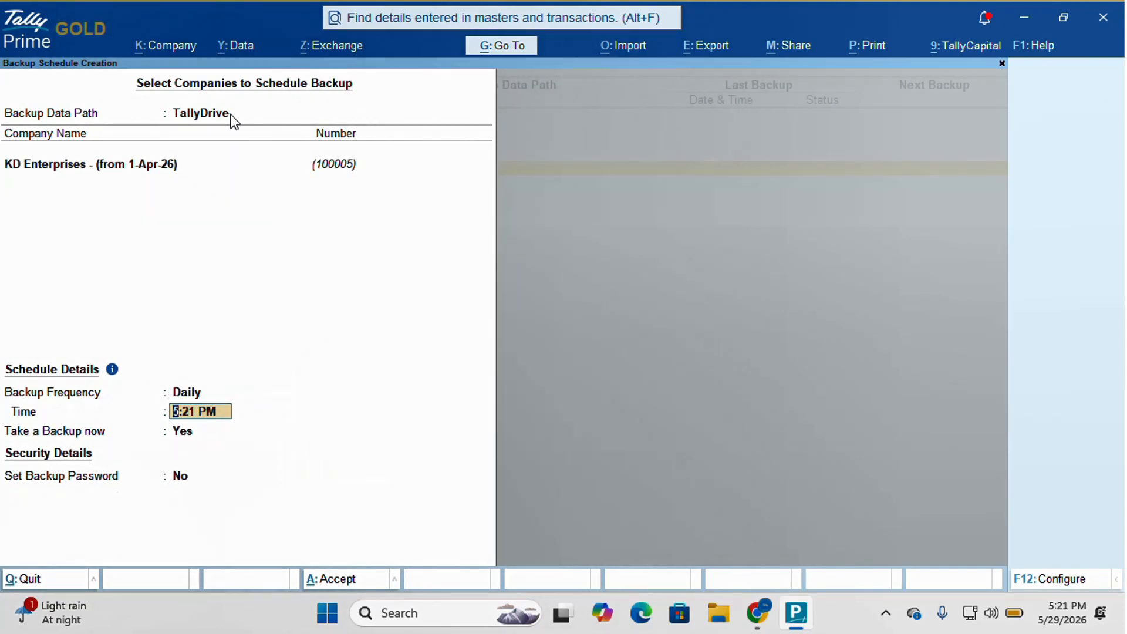
# - Set the schedule's daily backup Time to 6:30 PM and open F12: Configure
pyautogui.write('6:30 pm')
pyautogui.press('Return')
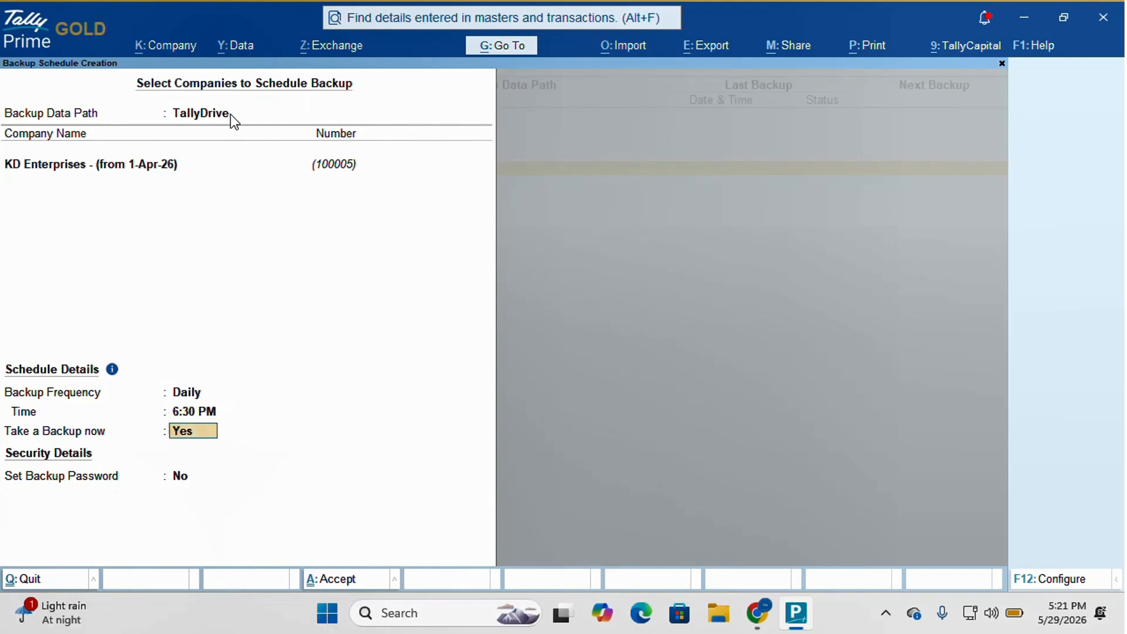
pyautogui.press('Return')
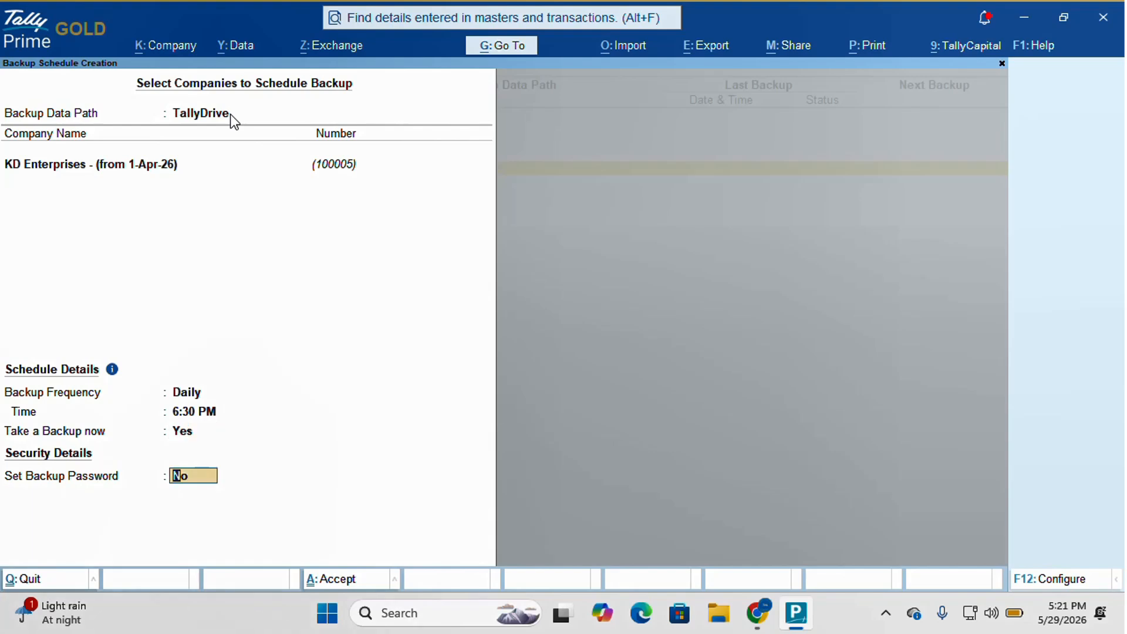
pyautogui.press('Up')
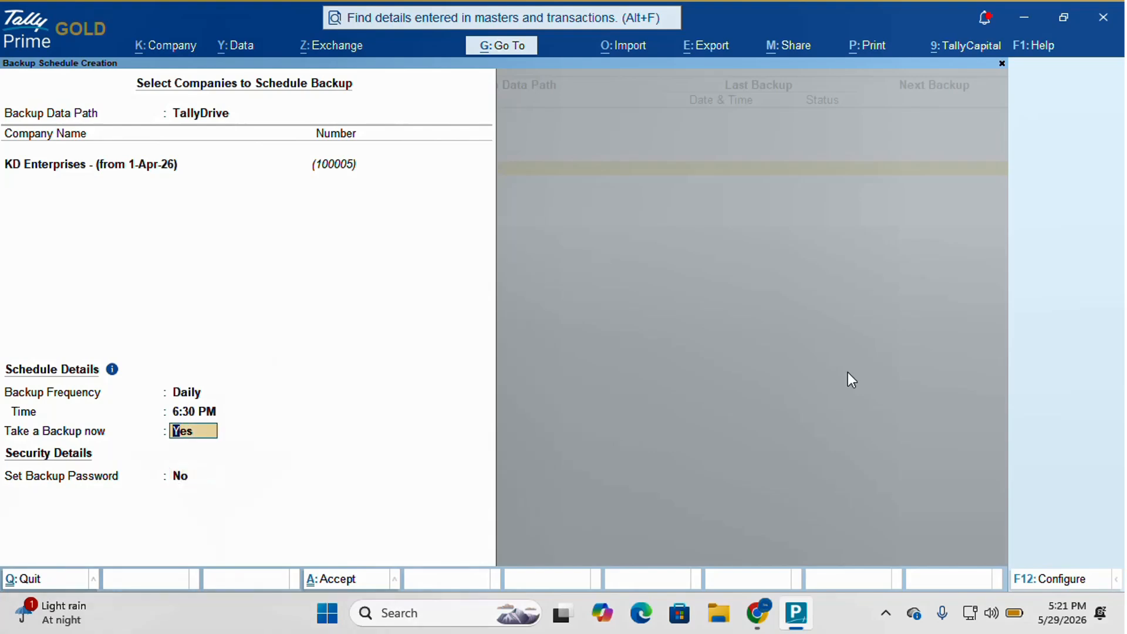
pyautogui.click(1054, 580)
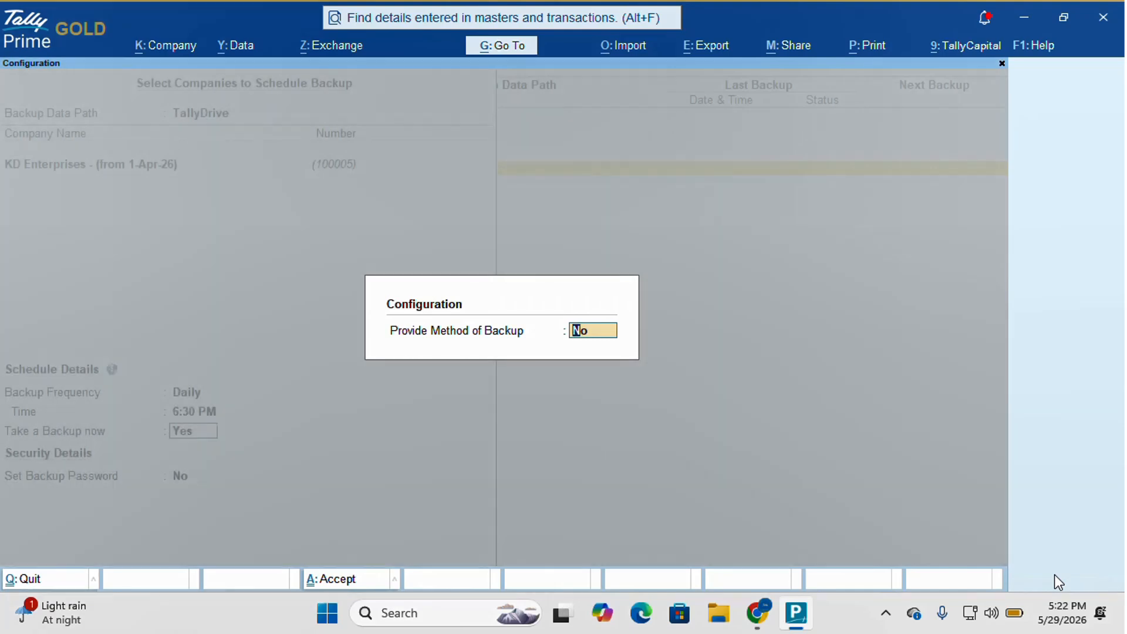
# - Enable Provide Method of Backup, keep Incremental with 7 versions excluding Ak Pvt Ltd, and save the schedule
pyautogui.write('y')
pyautogui.press('Return')
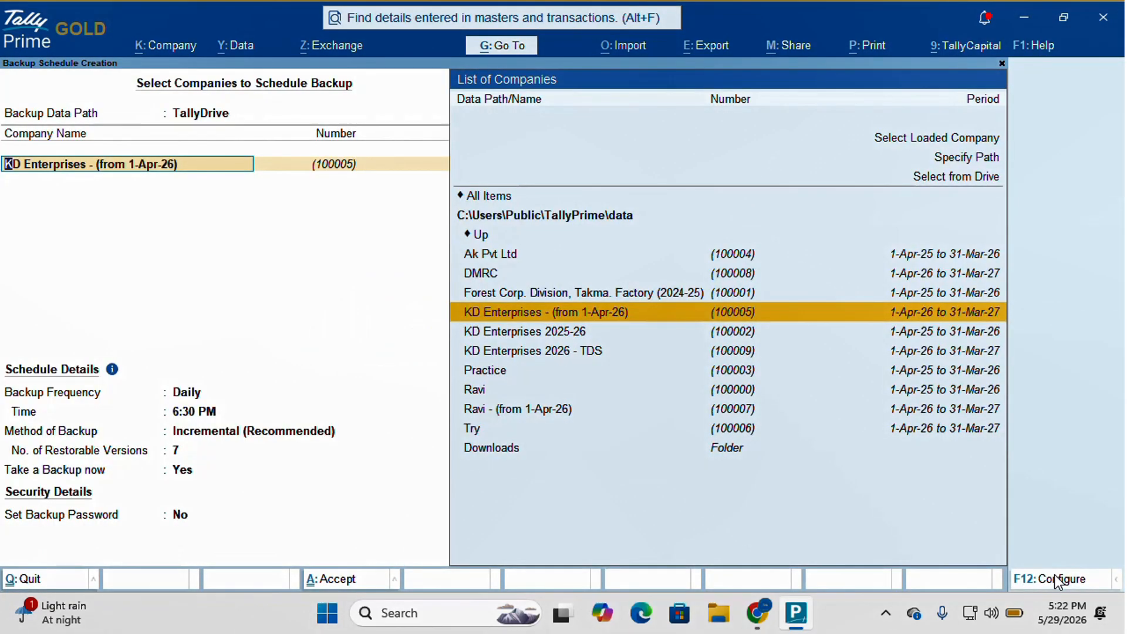
pyautogui.press('Return')
pyautogui.press('Return')
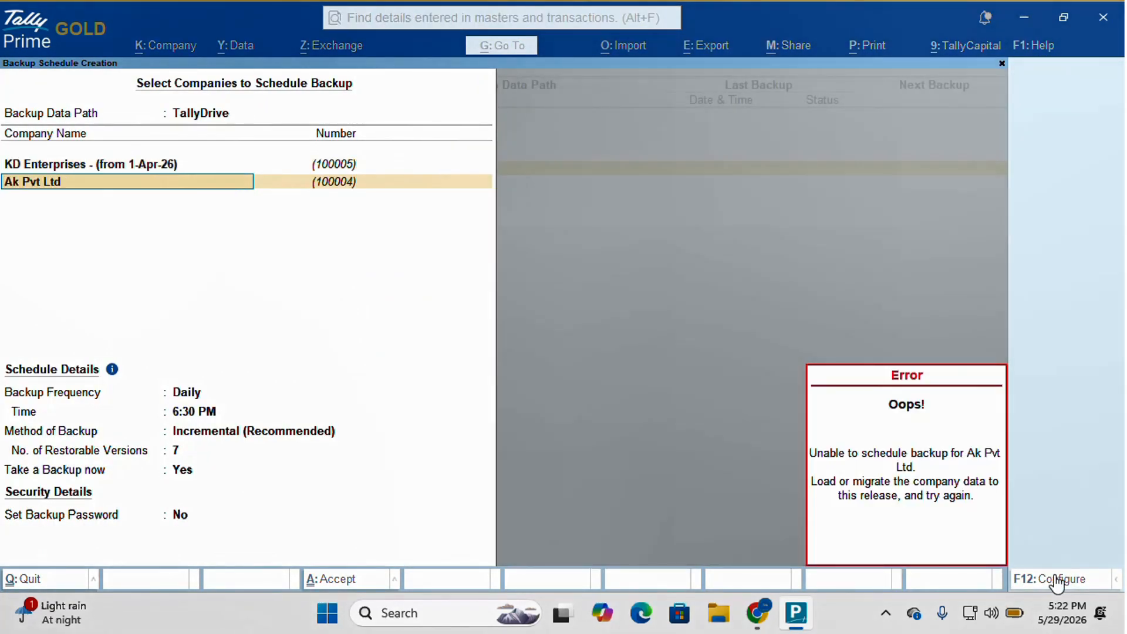
pyautogui.press('Escape')
pyautogui.press('Up')
pyautogui.press('Up')
pyautogui.press('Up')
pyautogui.press('Return')
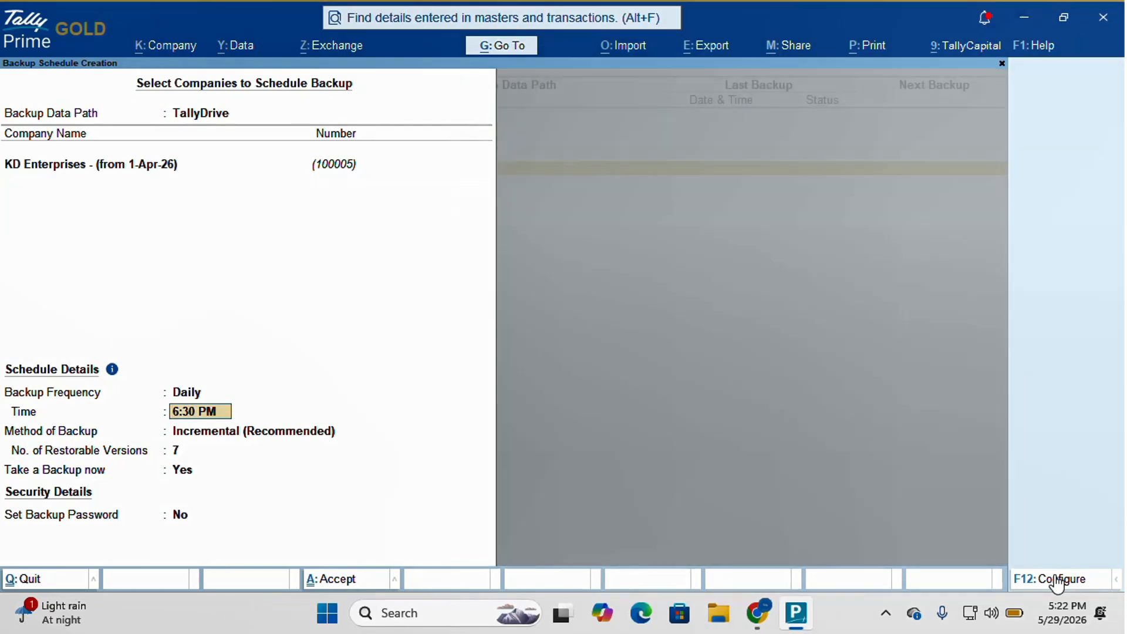
pyautogui.press('Return')
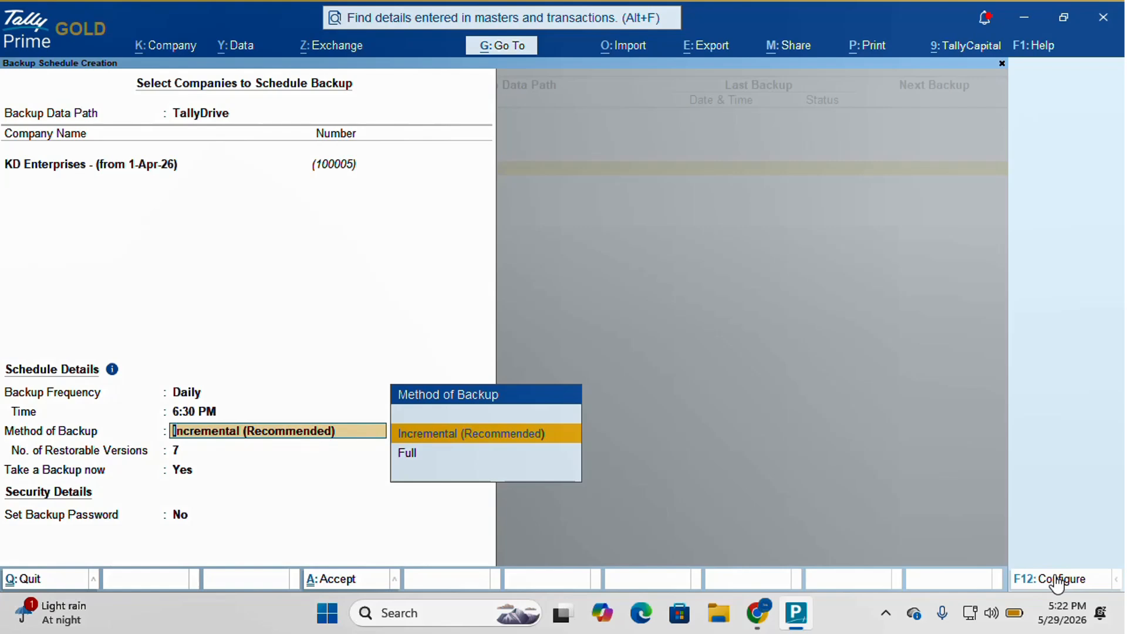
pyautogui.press('Return')
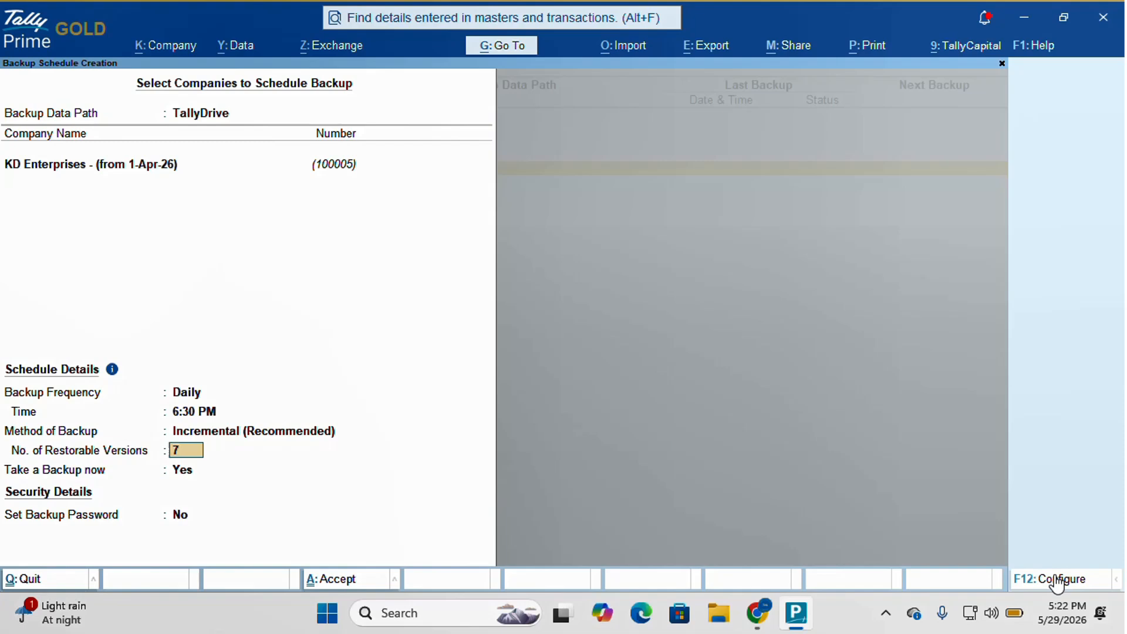
pyautogui.hotkey('ctrl', 'a')
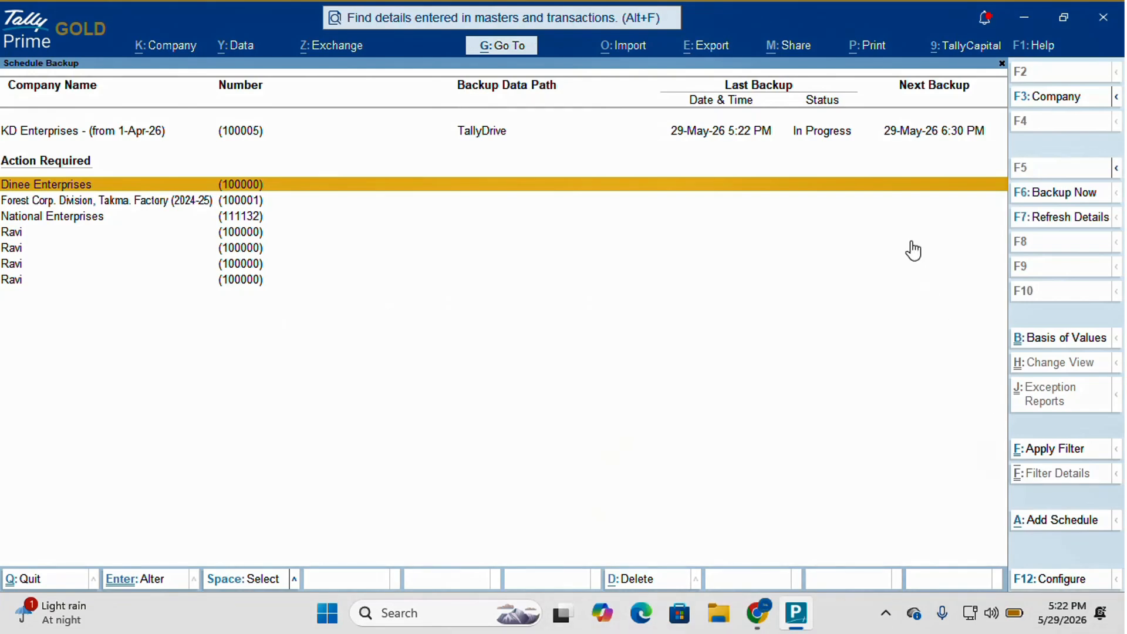
# - Open the KD Enterprises Backup Log and refresh details so the 5:22 PM backup reads Success
pyautogui.click(709, 140)
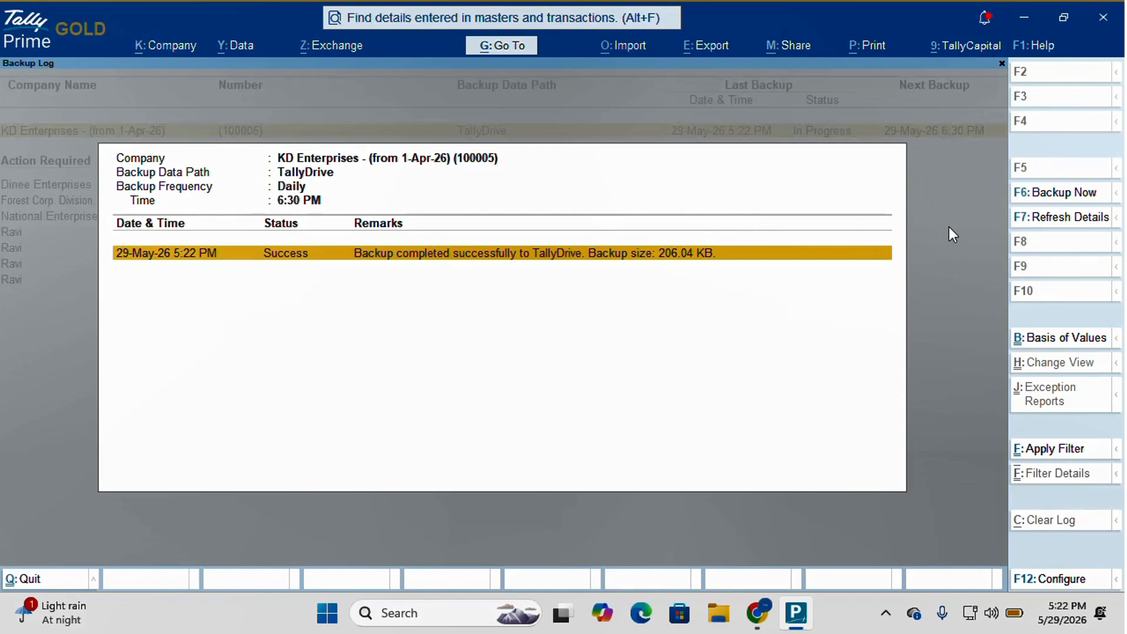
pyautogui.click(1037, 227)
pyautogui.press('y')
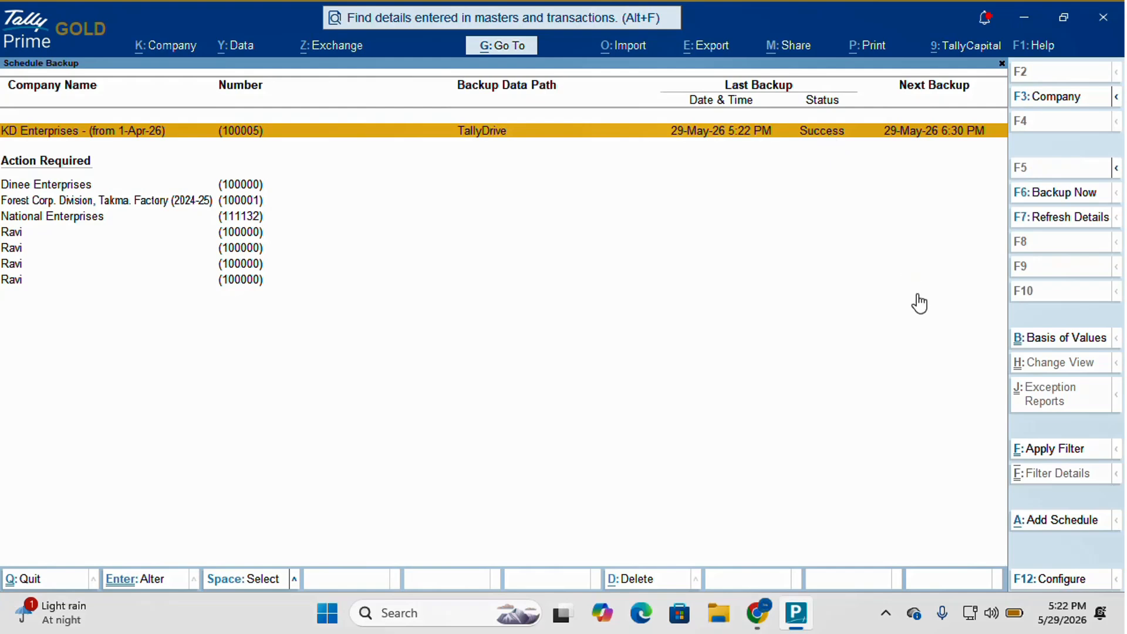
# - Start a new backup schedule and set its backup data path to the Desktop folder
pyautogui.click(1049, 520)
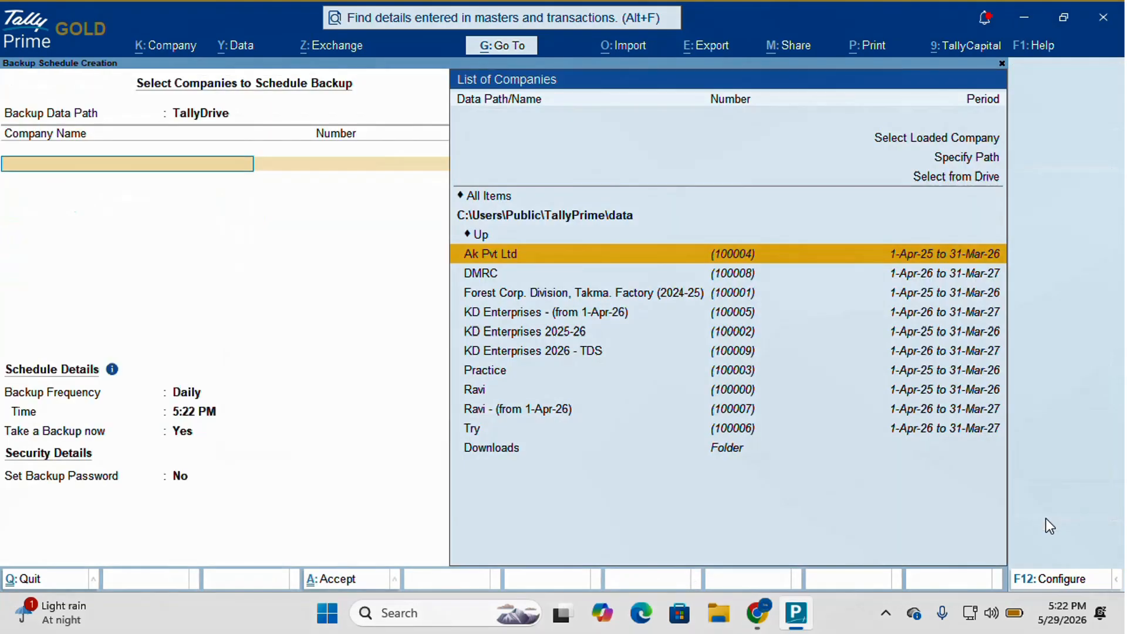
pyautogui.press('BackSpace')
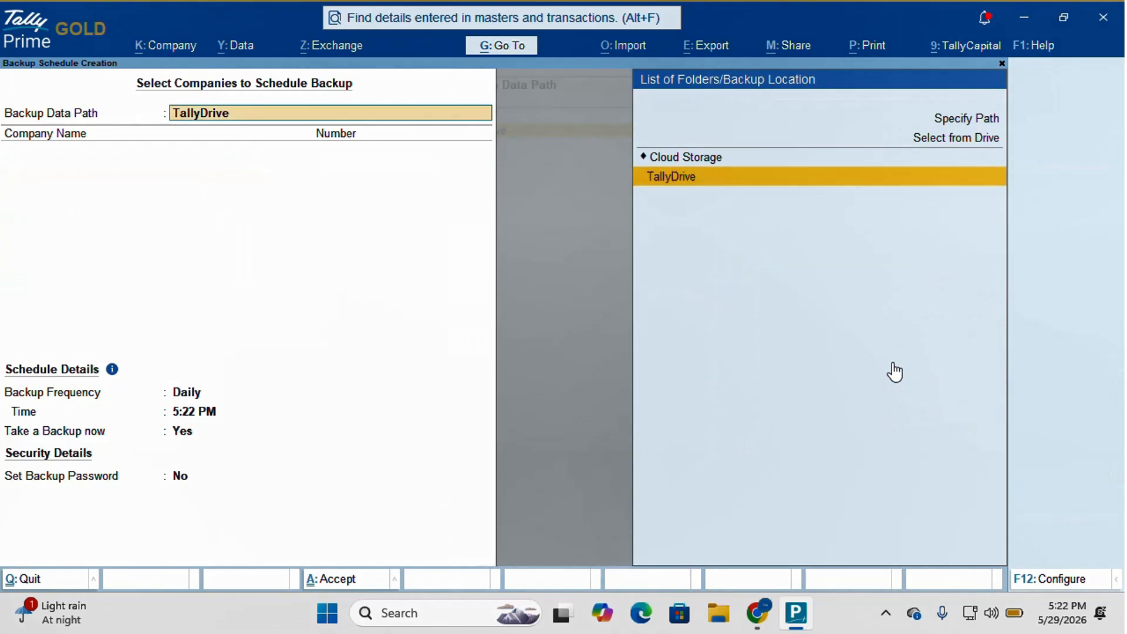
pyautogui.press('Up')
pyautogui.press('Return')
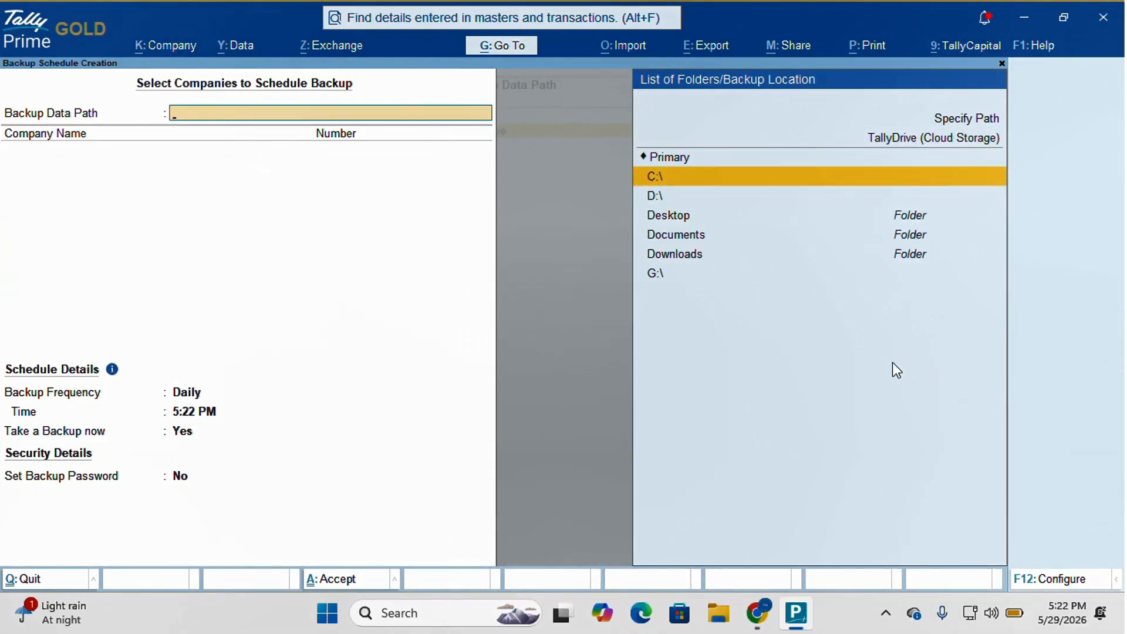
pyautogui.press('Down')
pyautogui.press('Down')
pyautogui.press('Return')
pyautogui.press('Return')
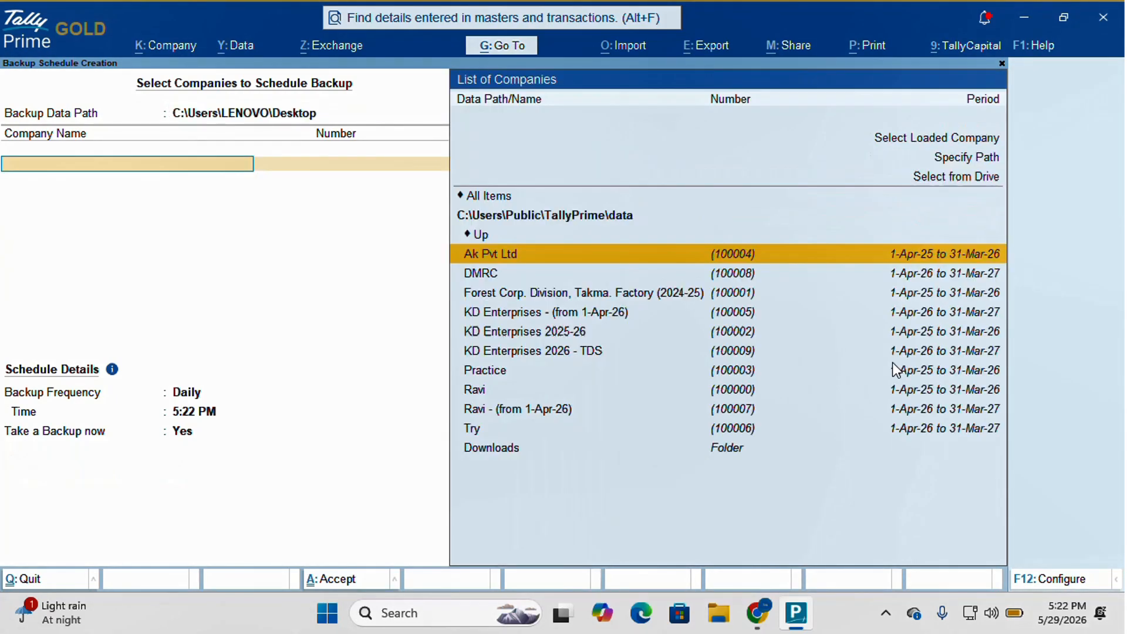
pyautogui.press('Down')
pyautogui.press('Down')
pyautogui.press('Down')
pyautogui.press('Down')
pyautogui.press('Down')
# - Pick KD Enterprises - (from 1-Apr-26) for the Desktop schedule and save it
pyautogui.press('Return')
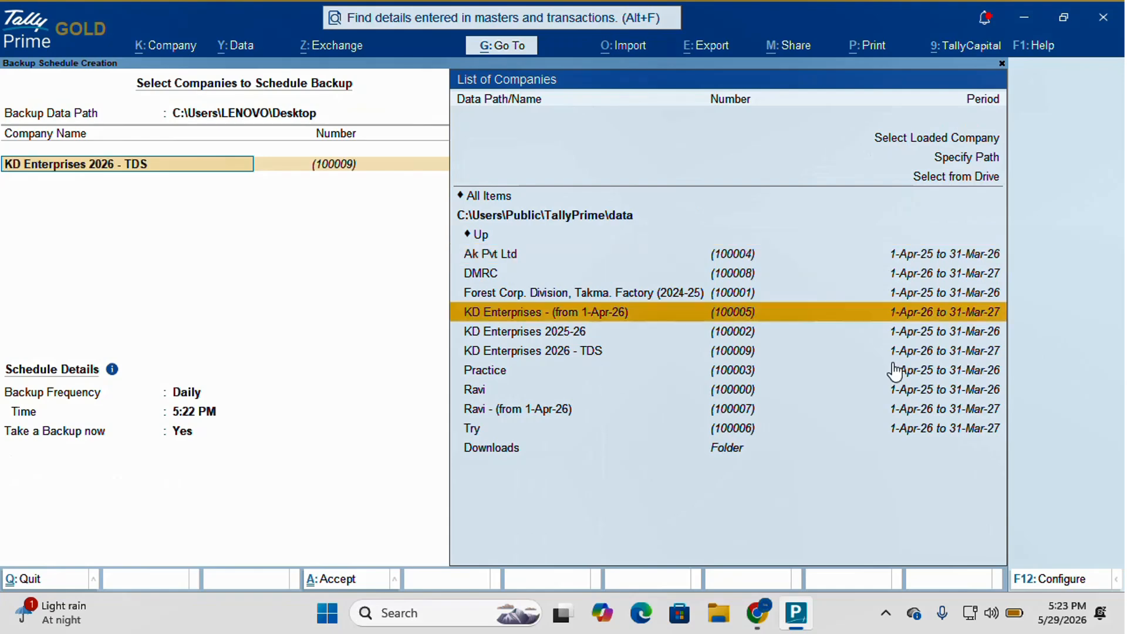
pyautogui.press('Return')
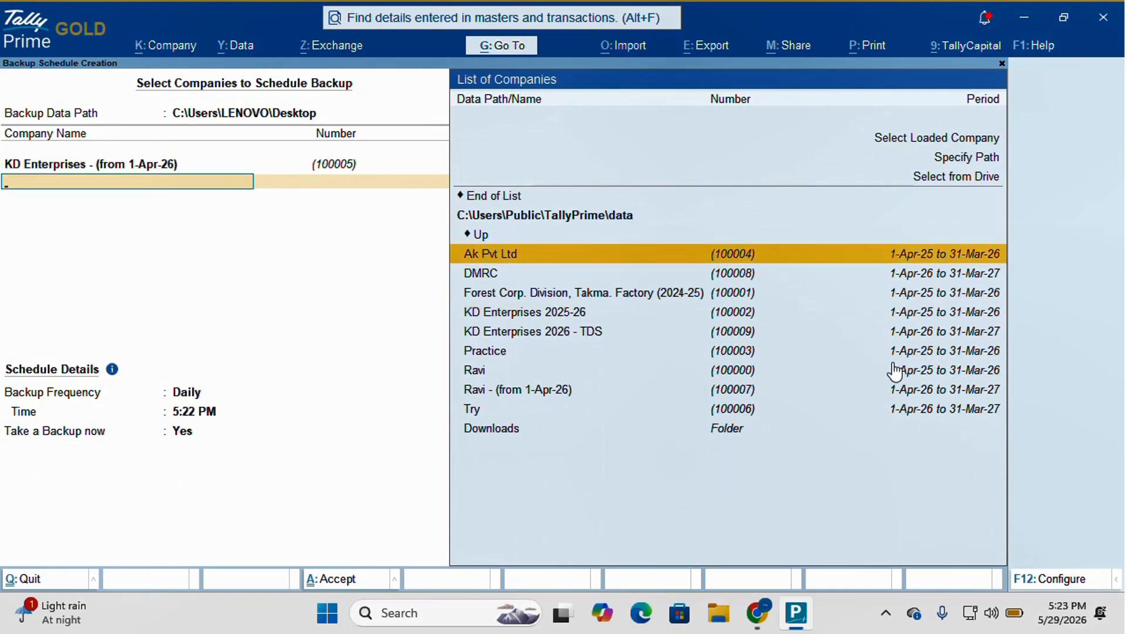
pyautogui.press('Up')
pyautogui.press('Up')
pyautogui.press('Return')
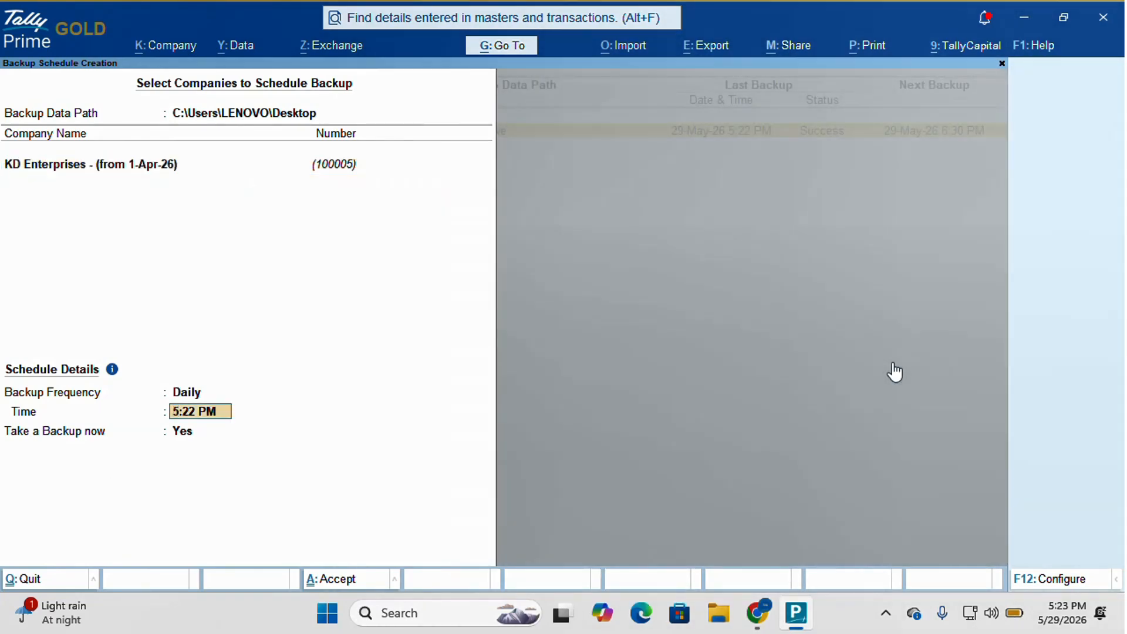
pyautogui.hotkey('ctrl', 'a')
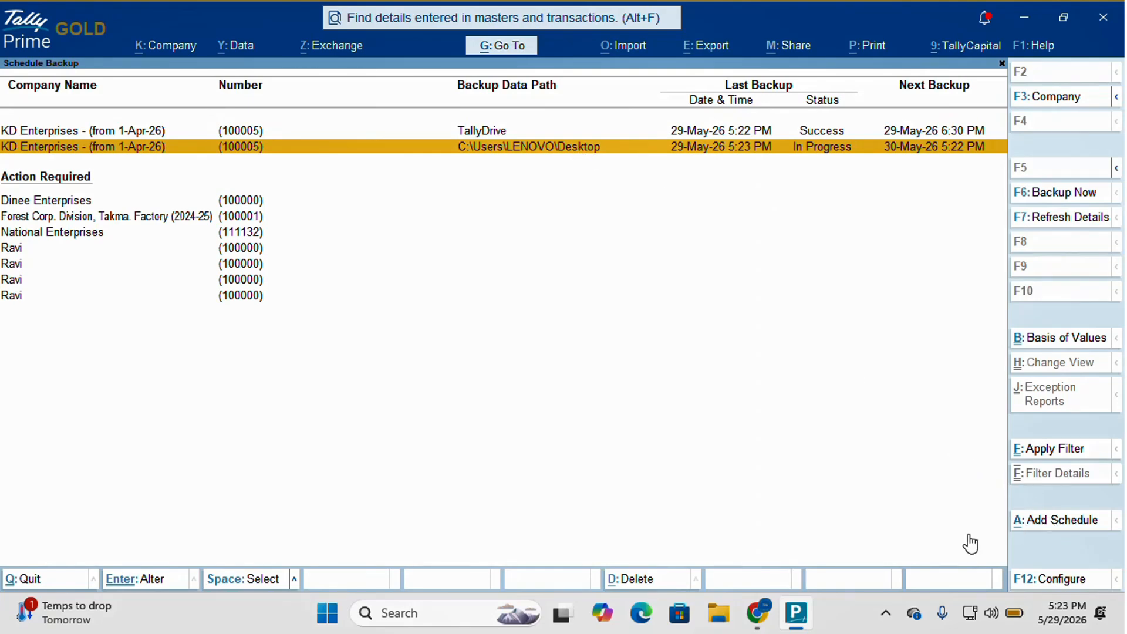
# - Copy the OneDrive Backup folder's full path from its address bar, then return to TallyPrime
pyautogui.hotkey('alt', 'f')
pyautogui.write('one')
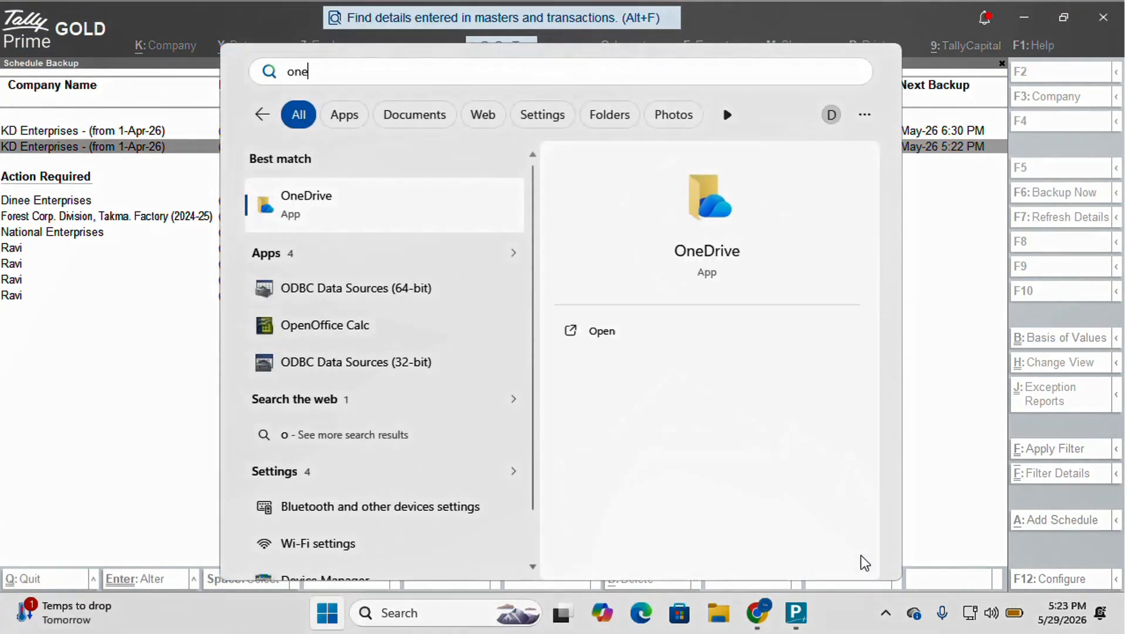
pyautogui.click(653, 334)
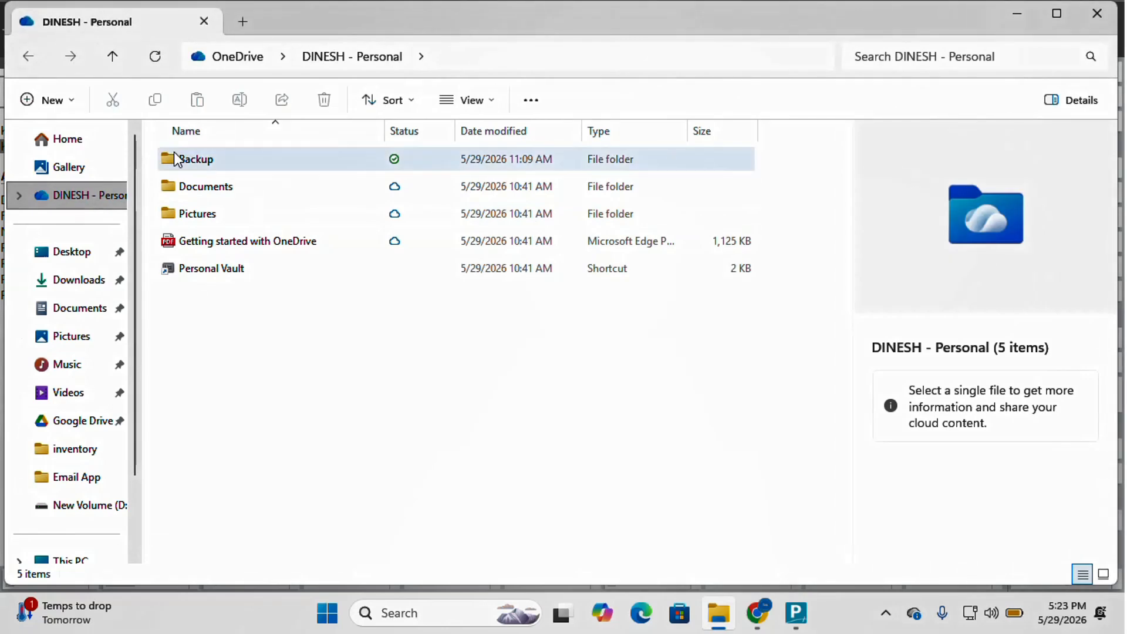
pyautogui.doubleClick(210, 160)
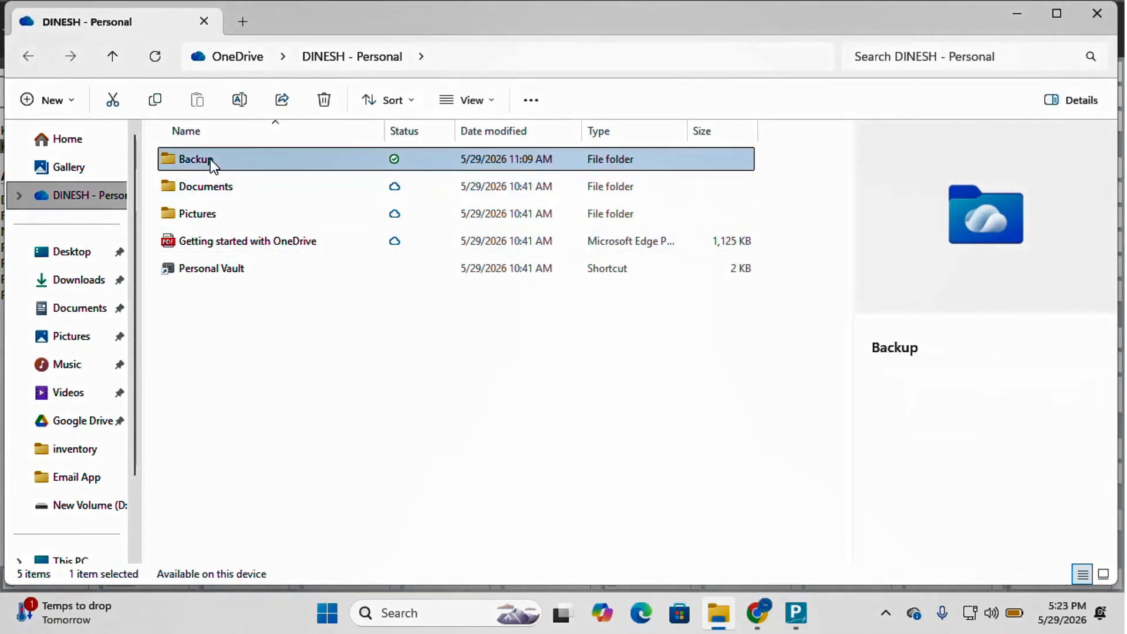
pyautogui.click(581, 54)
pyautogui.hotkey('ctrl', 'c')
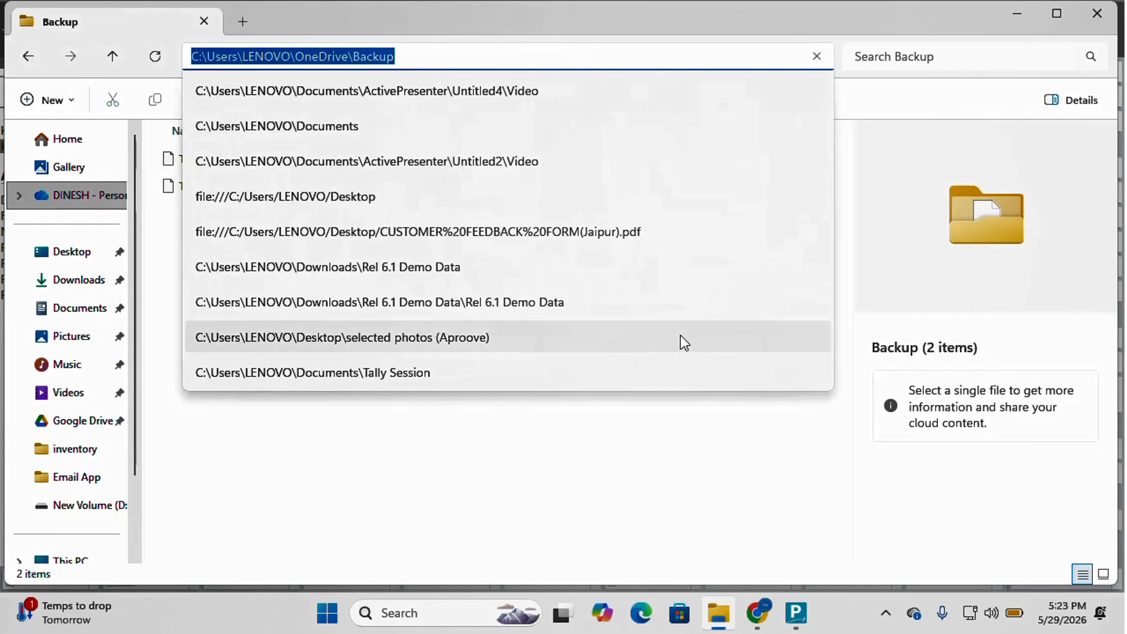
pyautogui.click(796, 612)
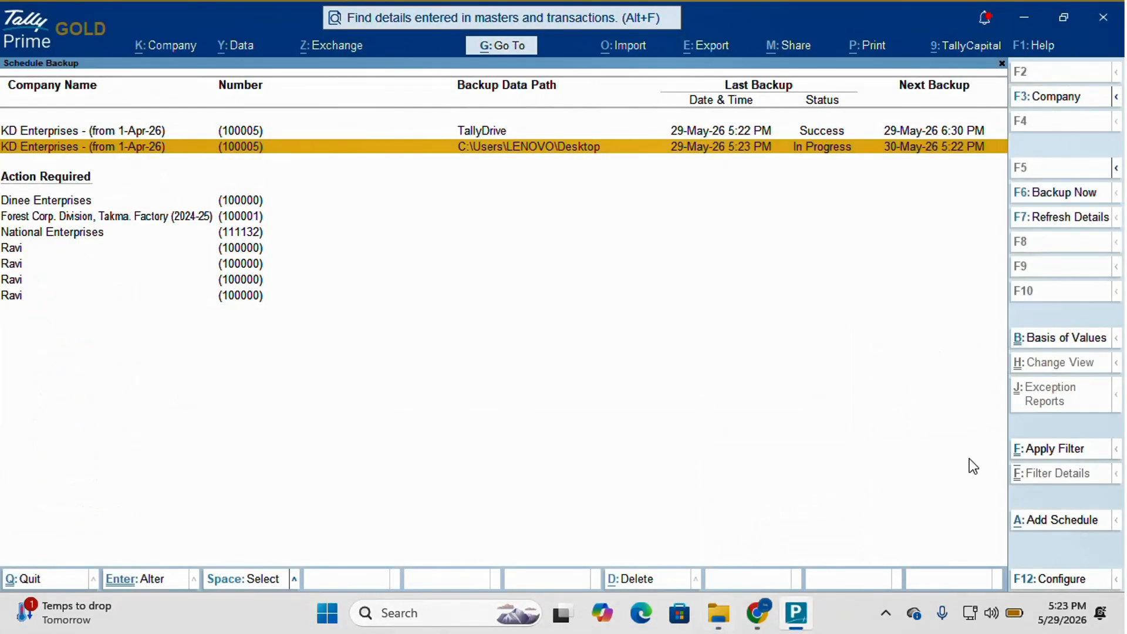
# - Start another backup schedule for KD Enterprises - (from 1-Apr-26)
pyautogui.click(1044, 520)
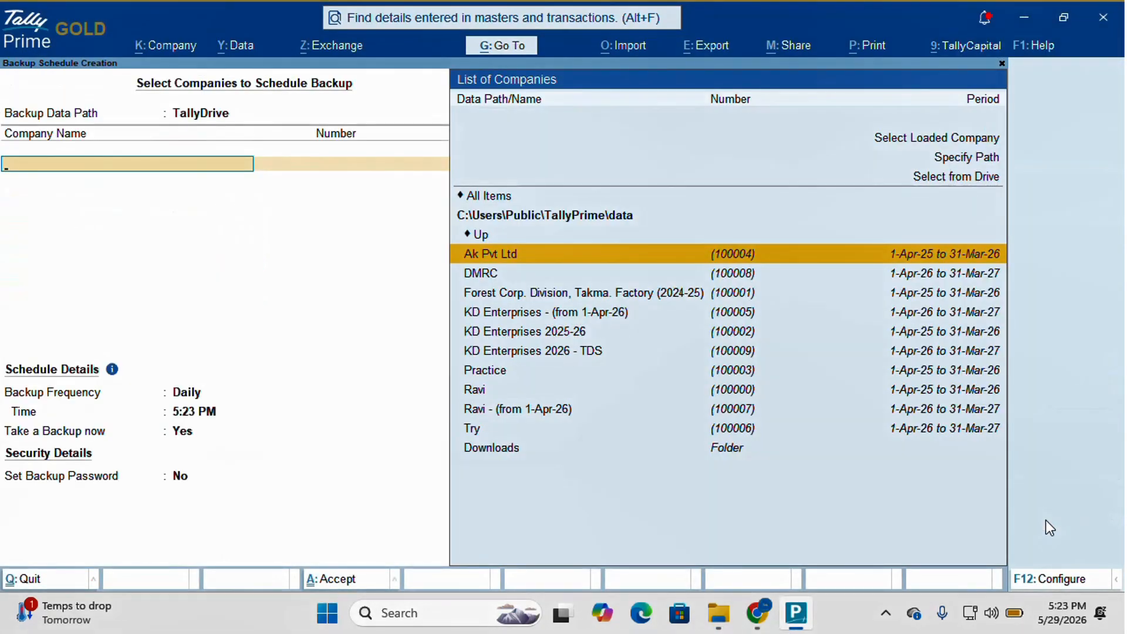
pyautogui.press('Down')
pyautogui.press('Down')
pyautogui.press('Down')
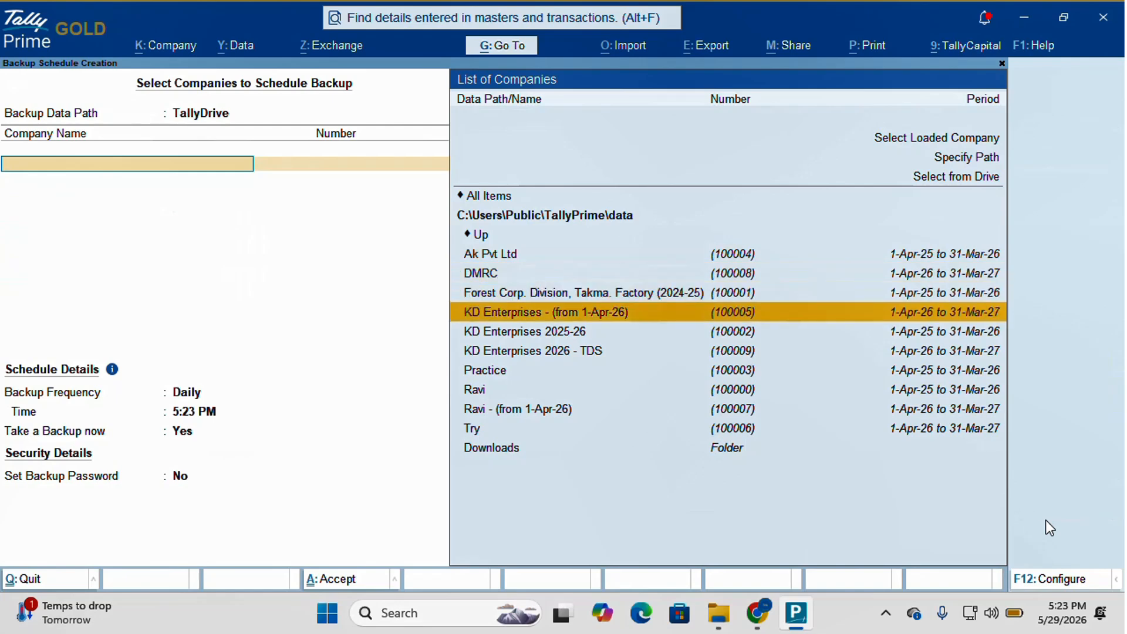
pyautogui.press('Return')
# - Paste C:\Users\LENOVO\OneDrive\Backup as the backup data path and save the schedule
pyautogui.press('BackSpace')
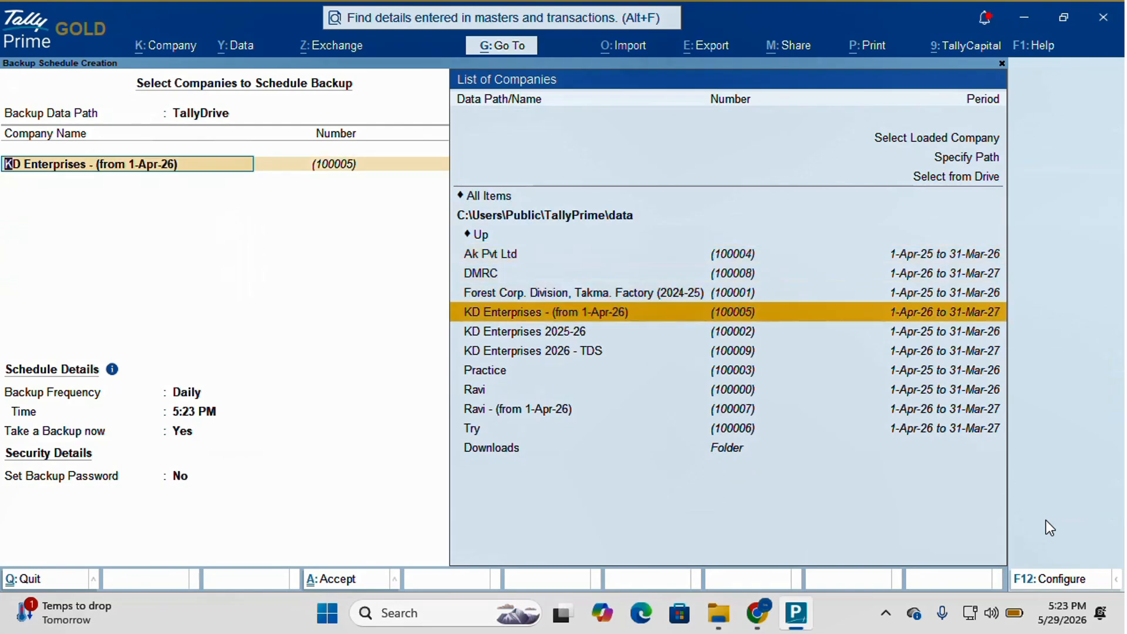
pyautogui.press('BackSpace')
pyautogui.press('Up')
pyautogui.press('Up')
pyautogui.press('Return')
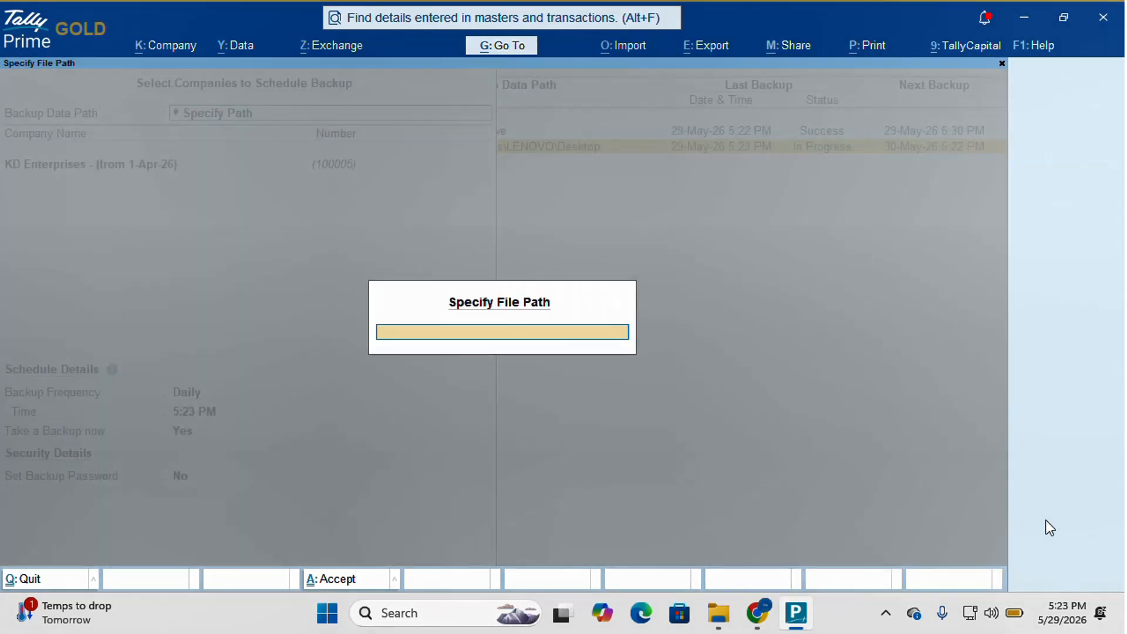
pyautogui.hotkey('ctrl', 'v')
pyautogui.press('Return')
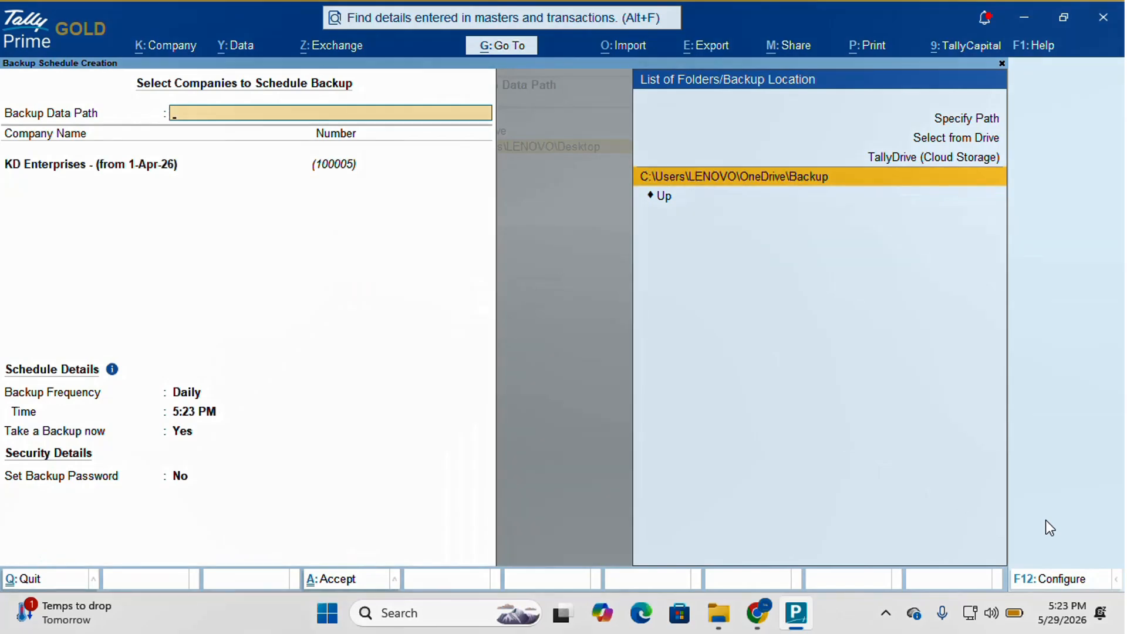
pyautogui.press('Return')
pyautogui.press('Return')
pyautogui.press('Return')
pyautogui.press('Return')
pyautogui.press('Return')
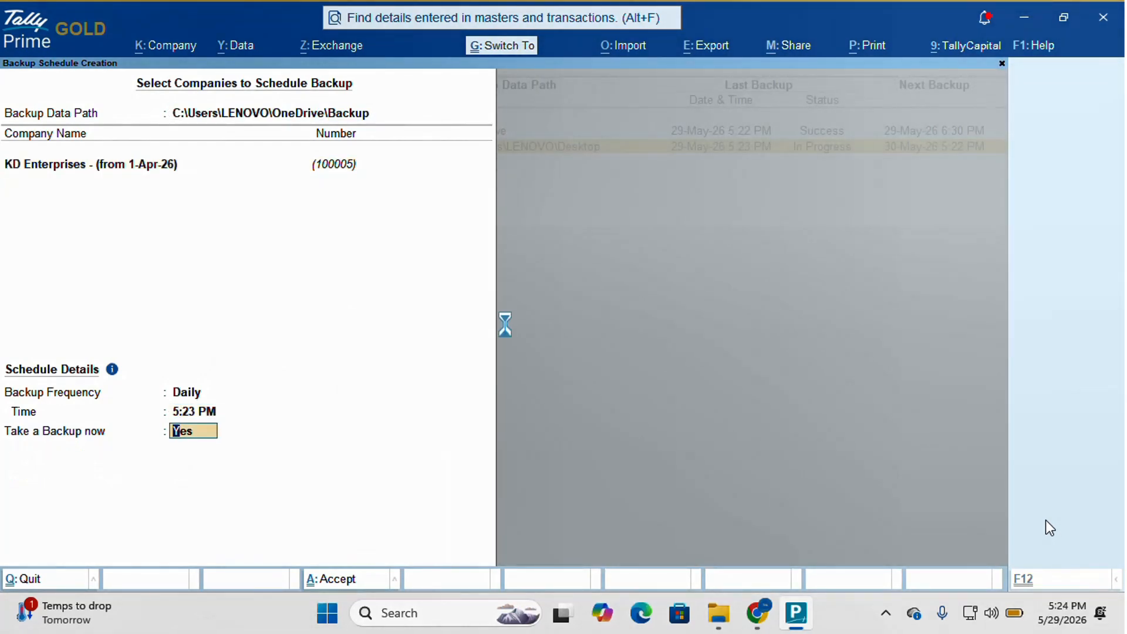
pyautogui.hotkey('ctrl', 'a')
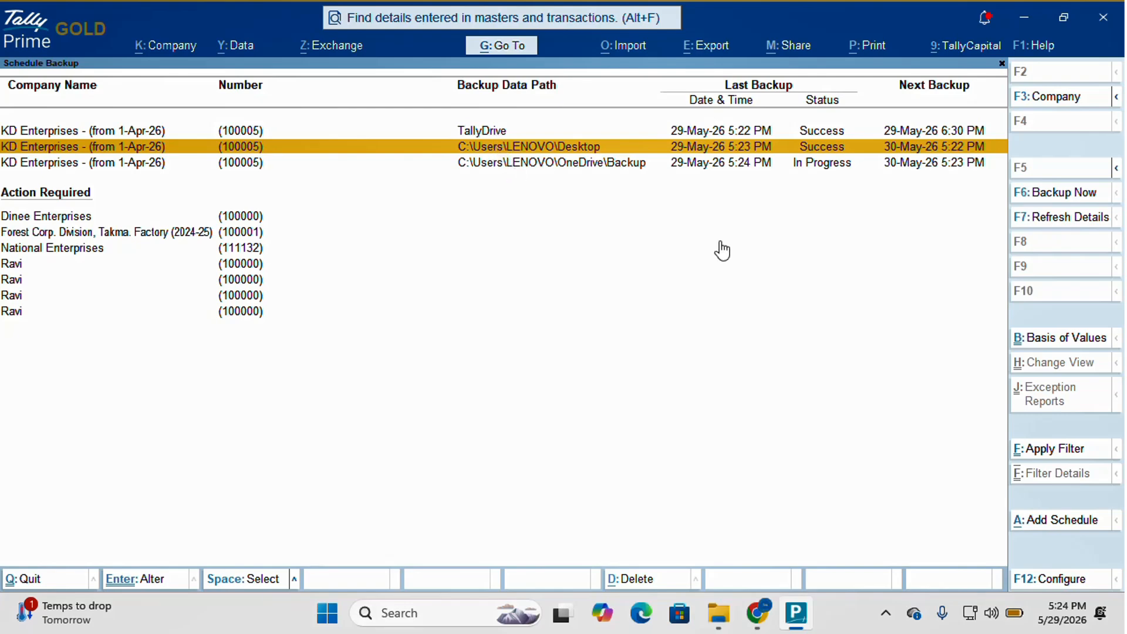
# - Refresh the backup schedule details so all schedules read Success, then bring Chrome forward
pyautogui.click(1060, 219)
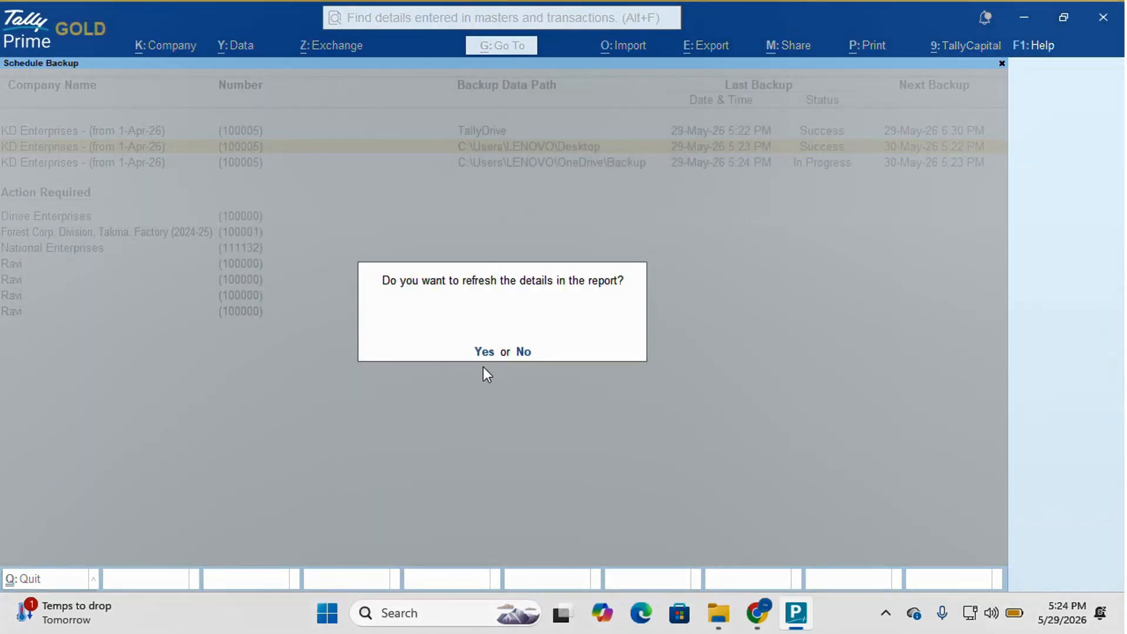
pyautogui.click(481, 351)
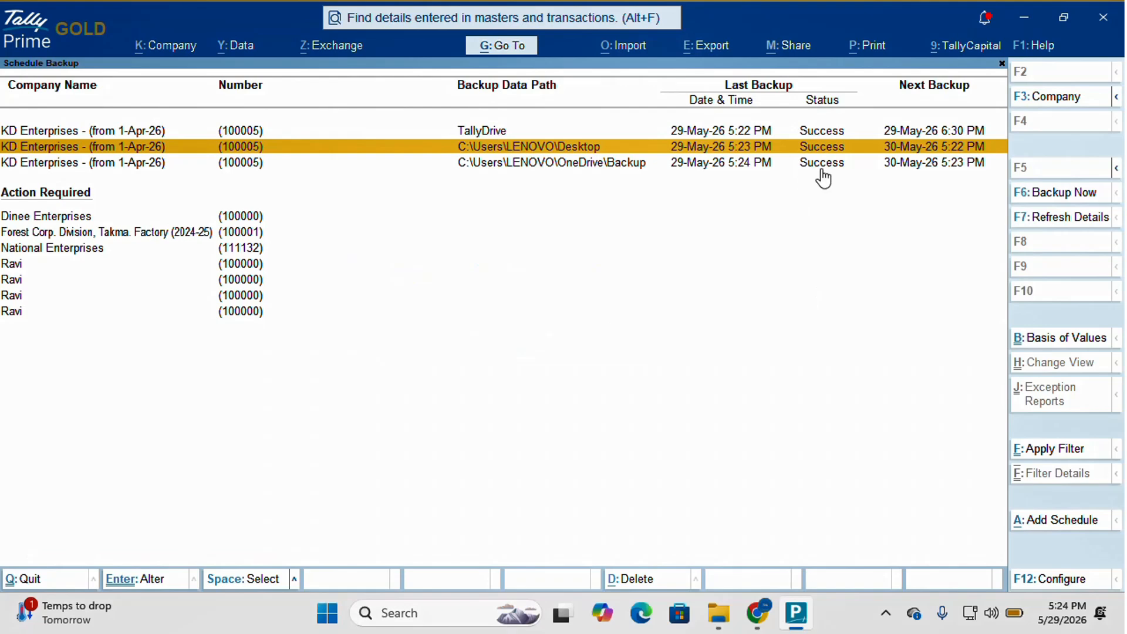
pyautogui.click(758, 614)
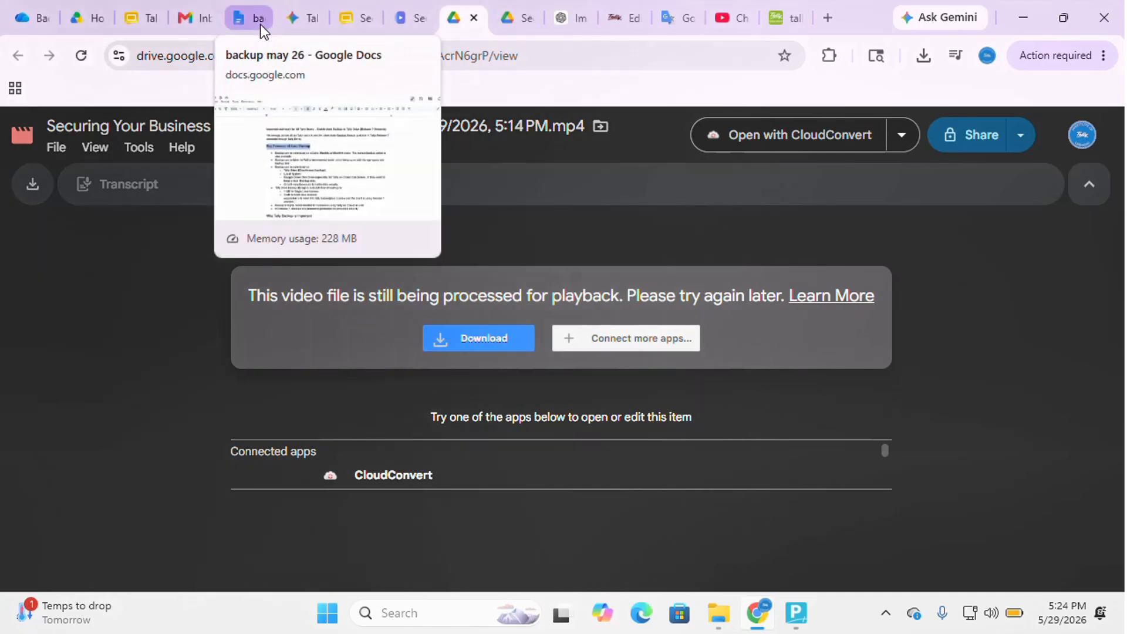
# - Reload the OneDrive Backup folder to confirm TSDBK1800_100005_2.001, then return to TallyPrime
pyautogui.click(42, 22)
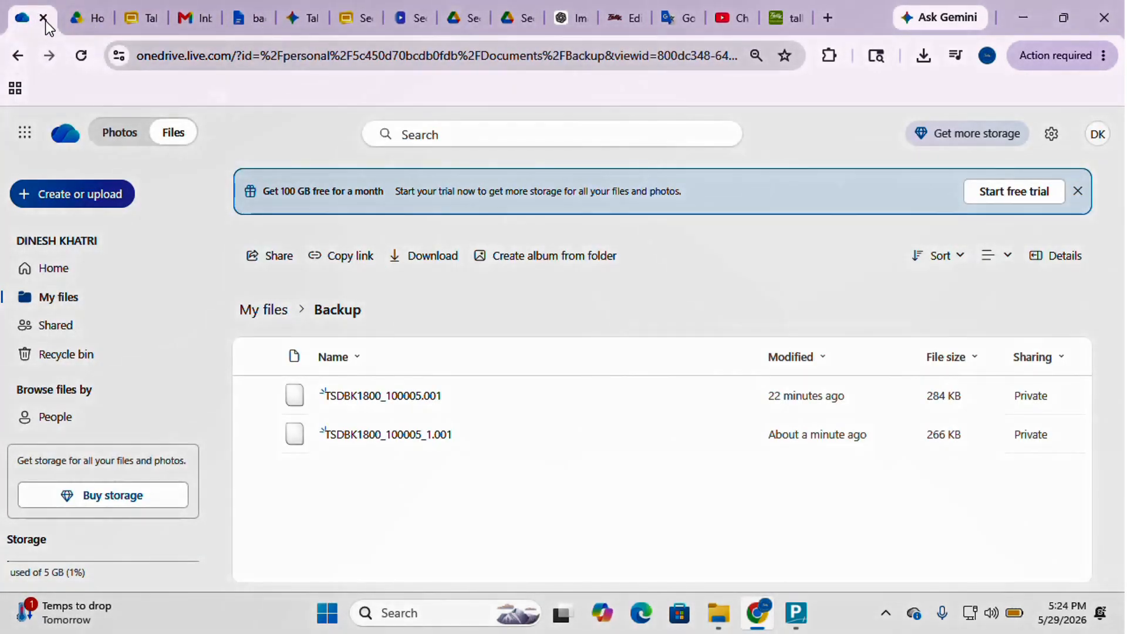
pyautogui.click(86, 51)
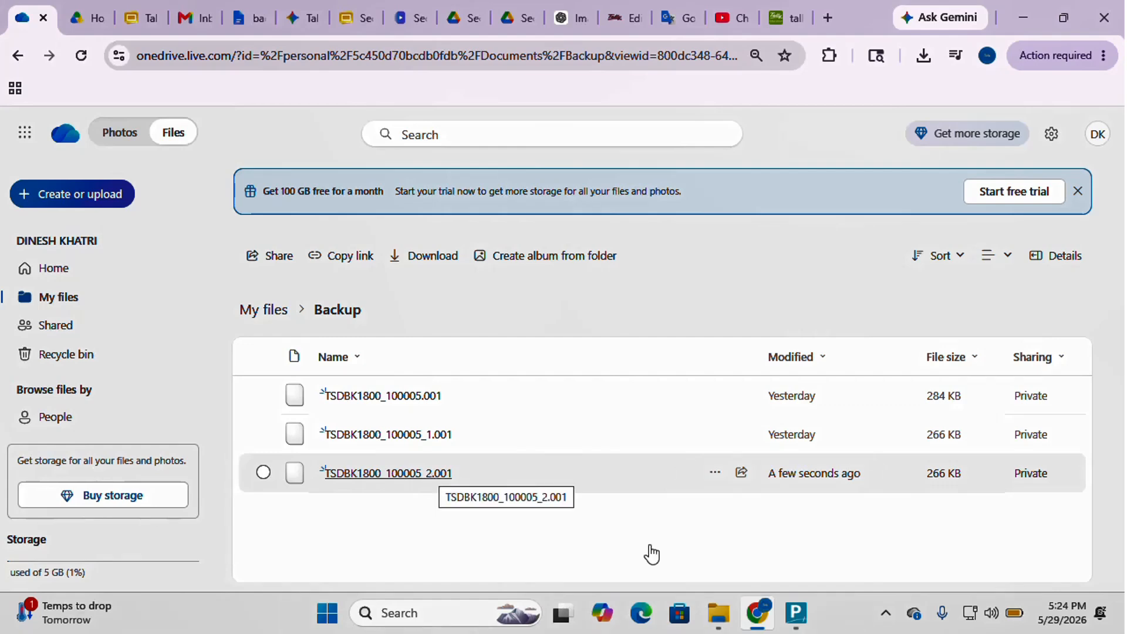
pyautogui.click(793, 616)
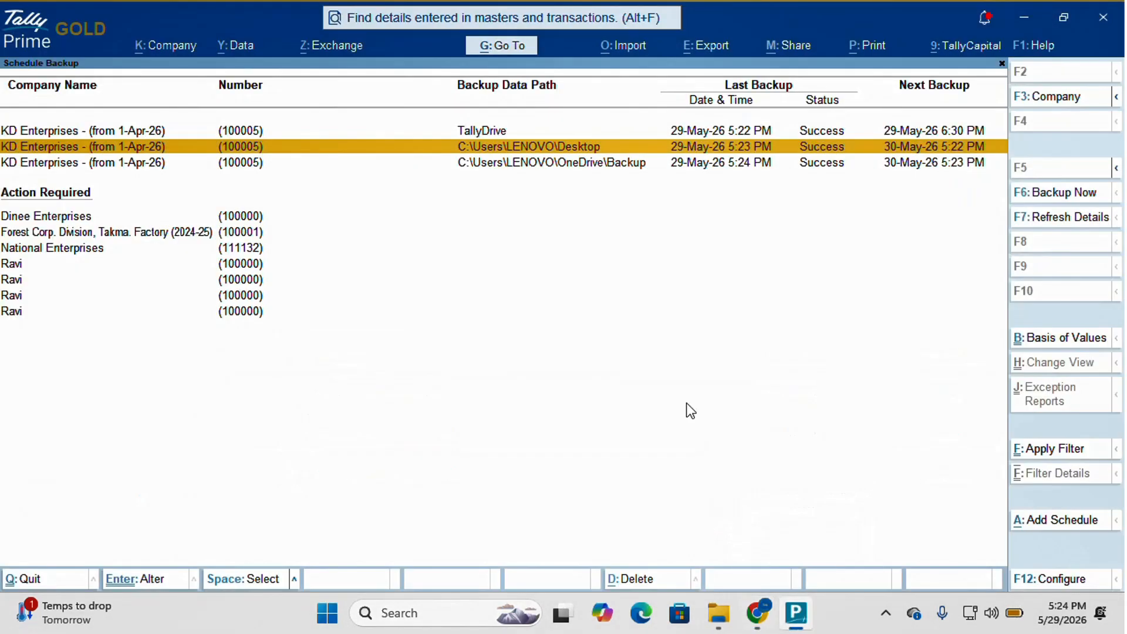
# - Leave Schedule Backup and go to Data > Backup & Restore > Restore
pyautogui.press('Escape')
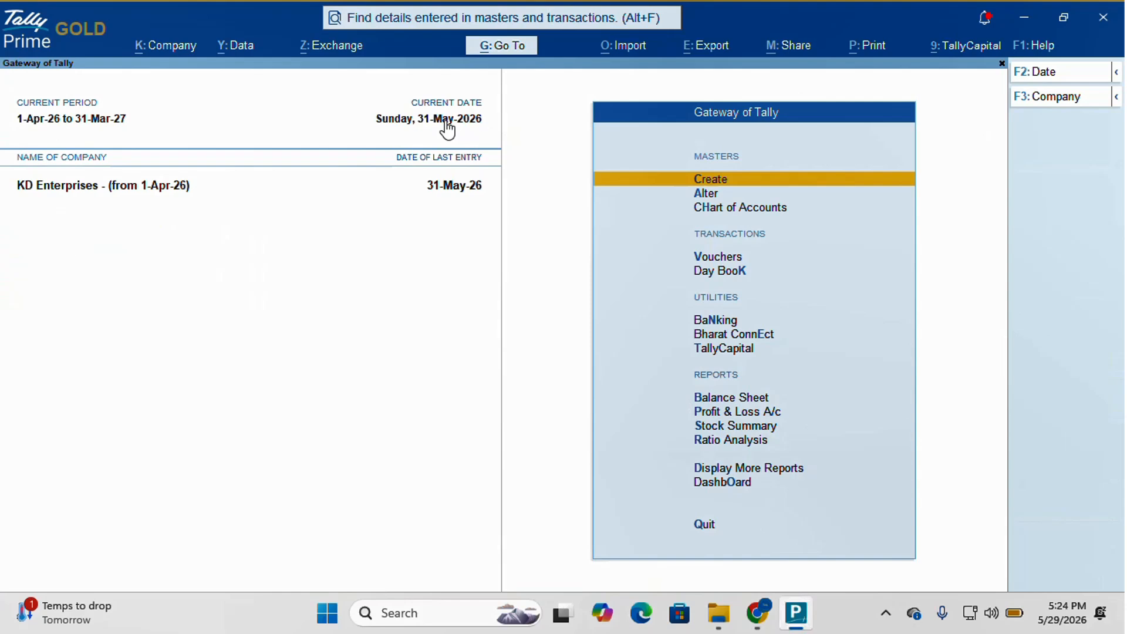
pyautogui.click(245, 44)
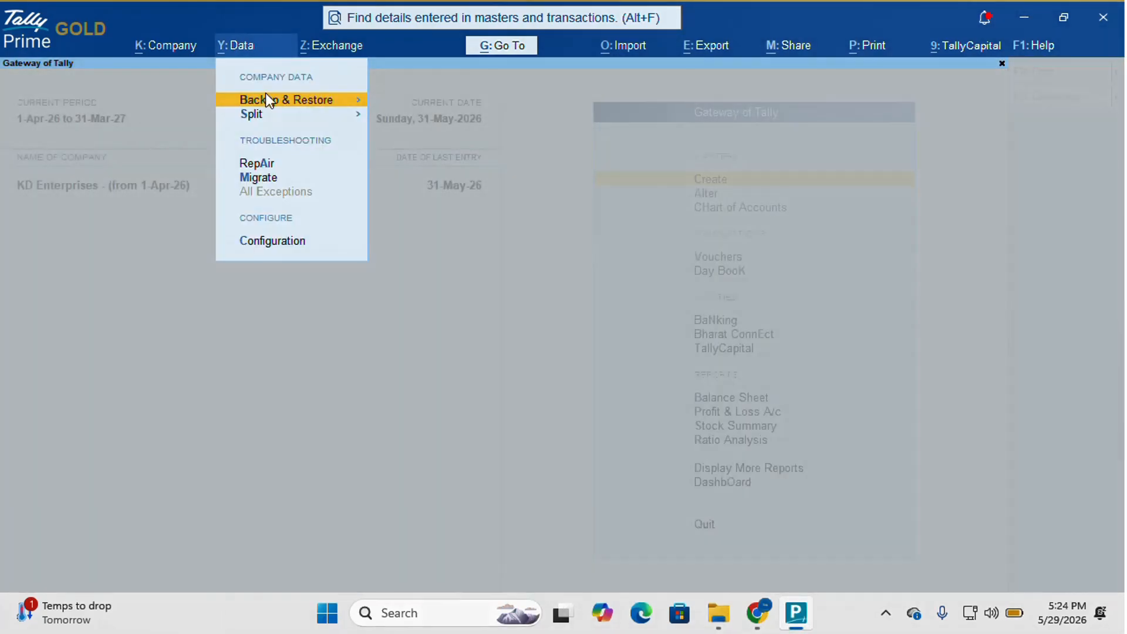
pyautogui.click(275, 108)
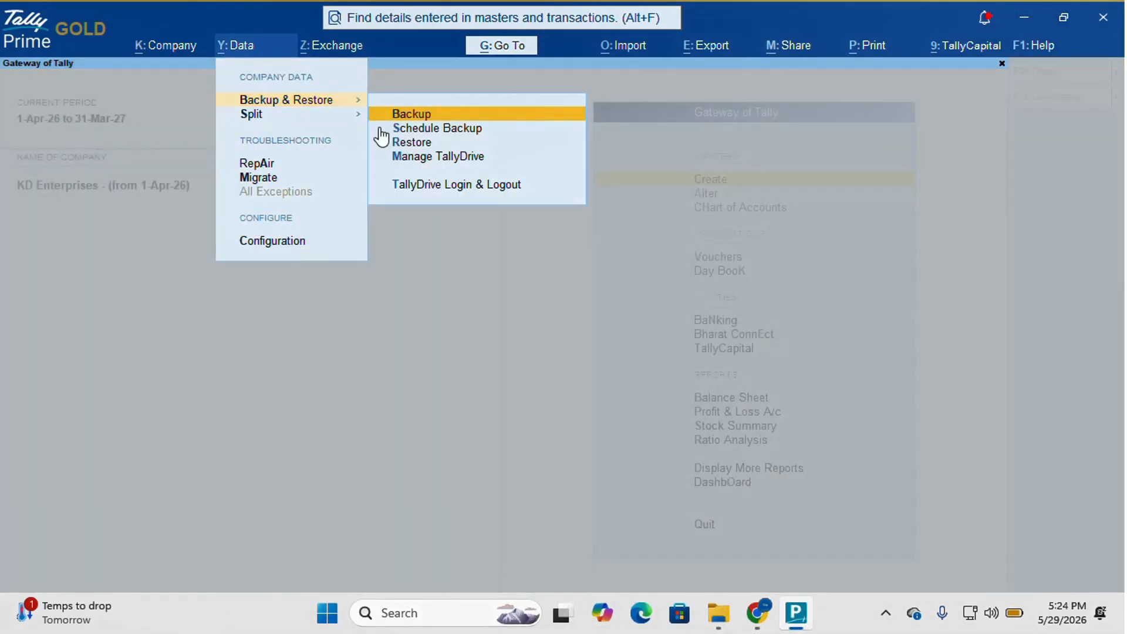
pyautogui.click(418, 144)
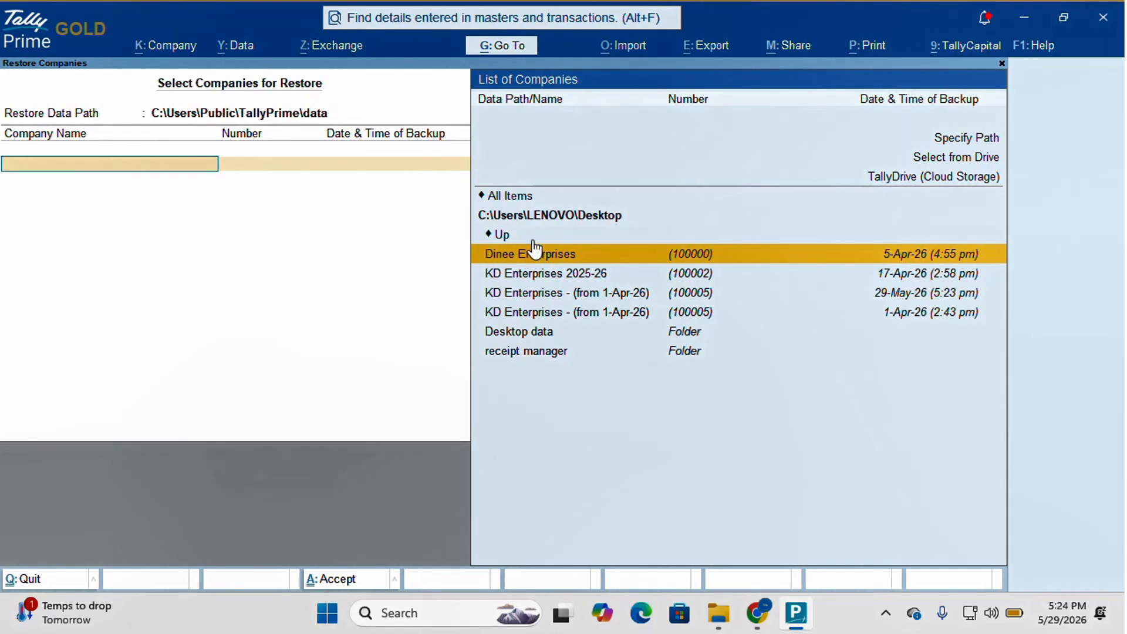
# - Check TallyDrive for company backups, then return to the restore data path unchanged
pyautogui.click(322, 108)
pyautogui.press('Return')
pyautogui.click(984, 178)
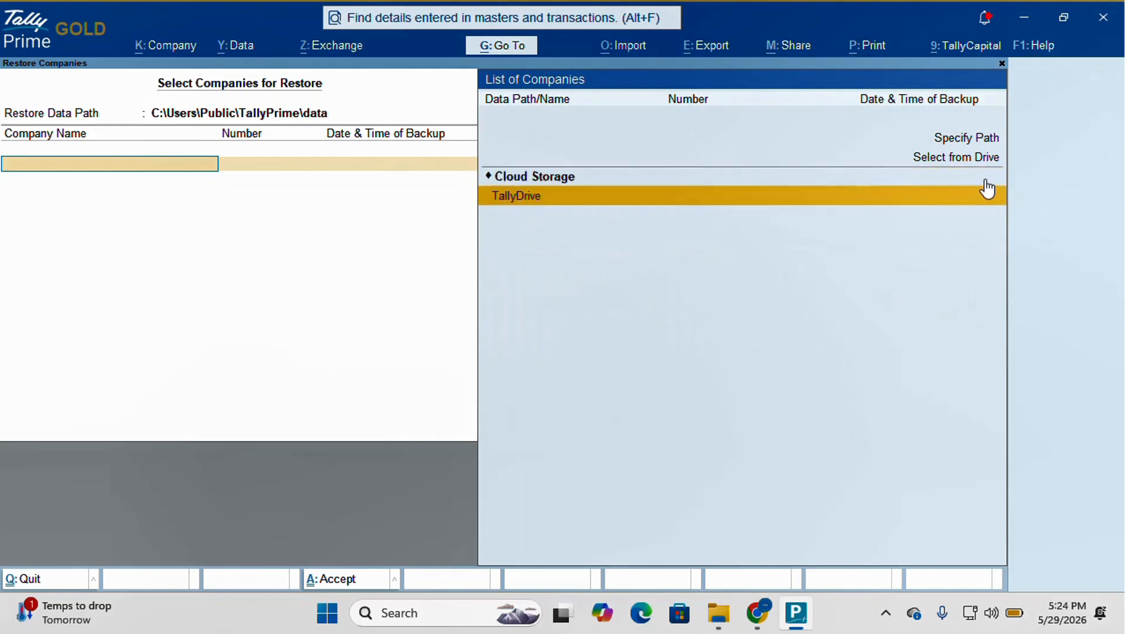
pyautogui.click(986, 188)
pyautogui.press('Return')
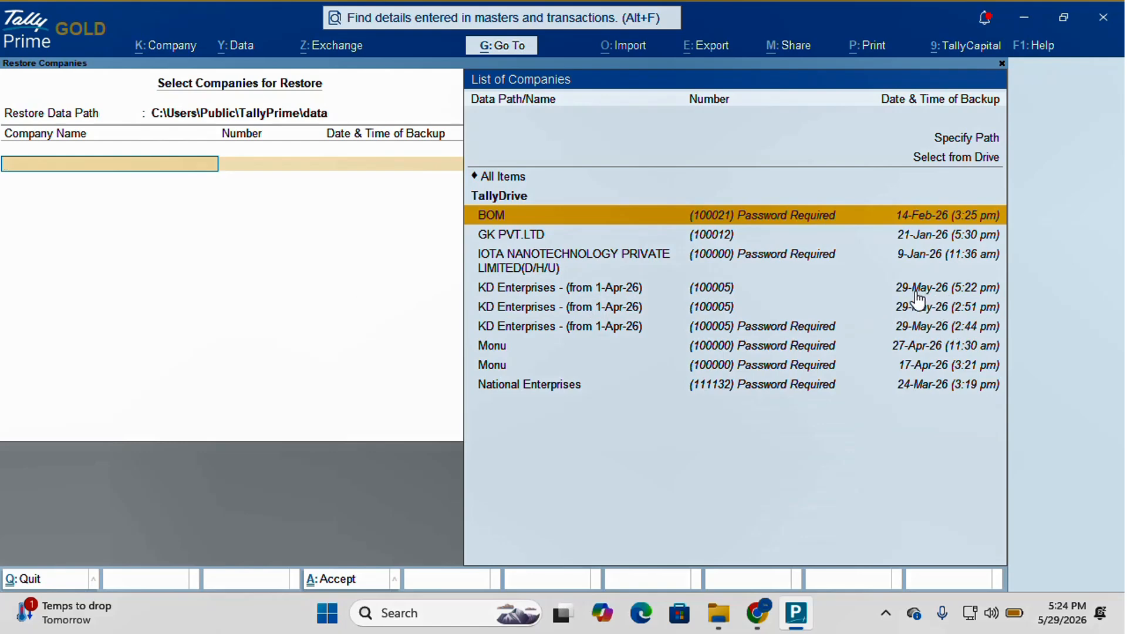
pyautogui.press('Escape')
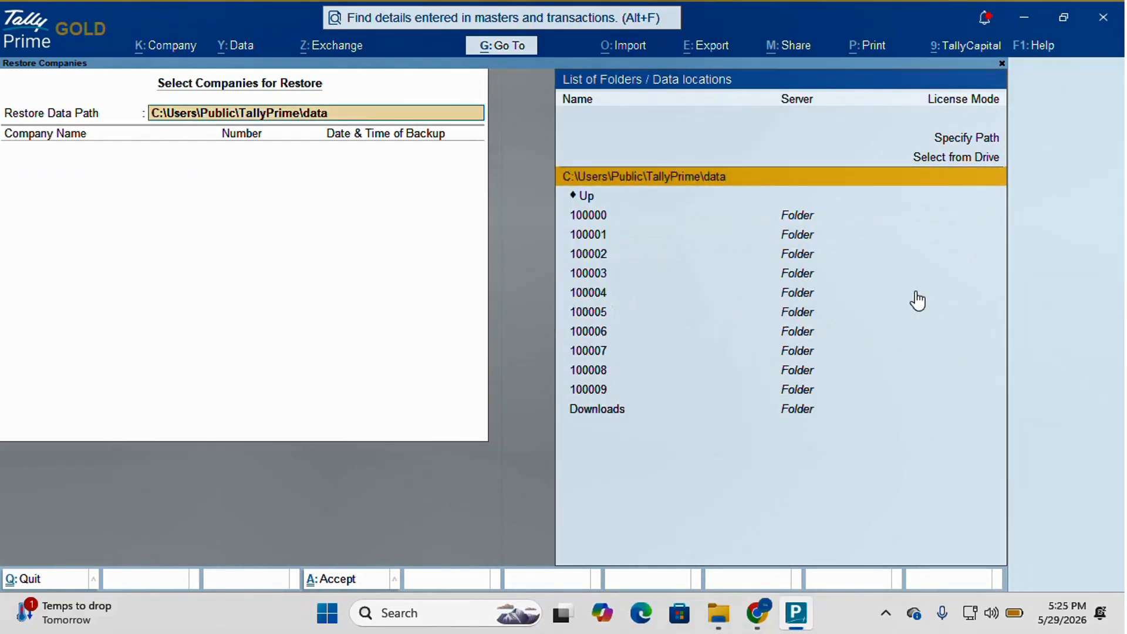
pyautogui.press('Return')
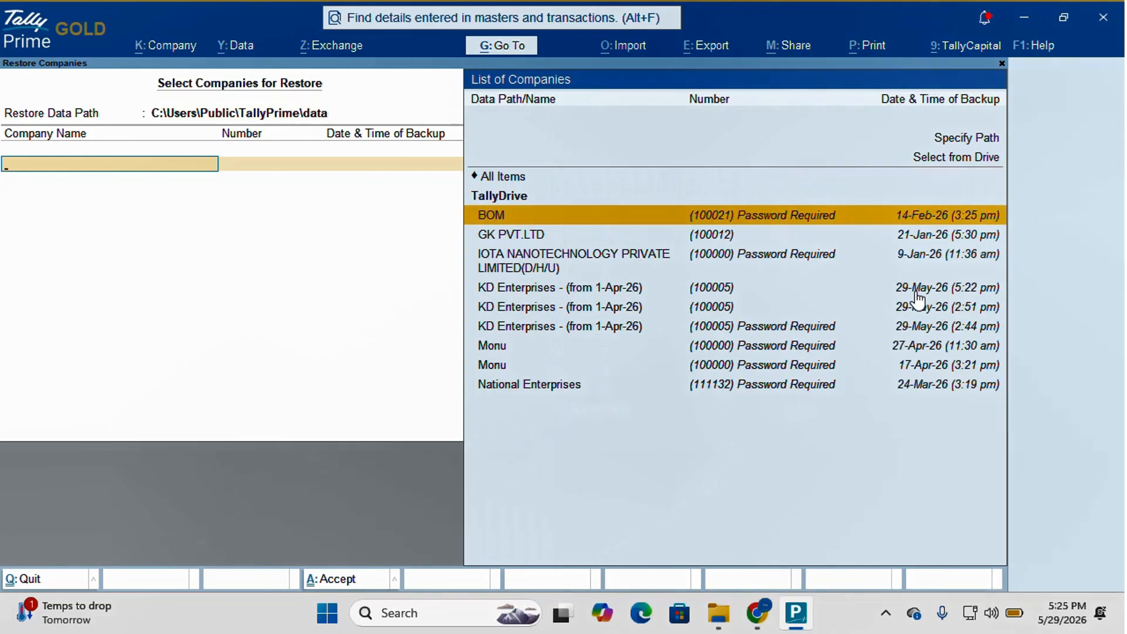
# - Browse to the Desktop backups and move to KD Enterprises (29-May-26 5:23 pm)
pyautogui.press('Up')
pyautogui.press('Up')
pyautogui.press('Down')
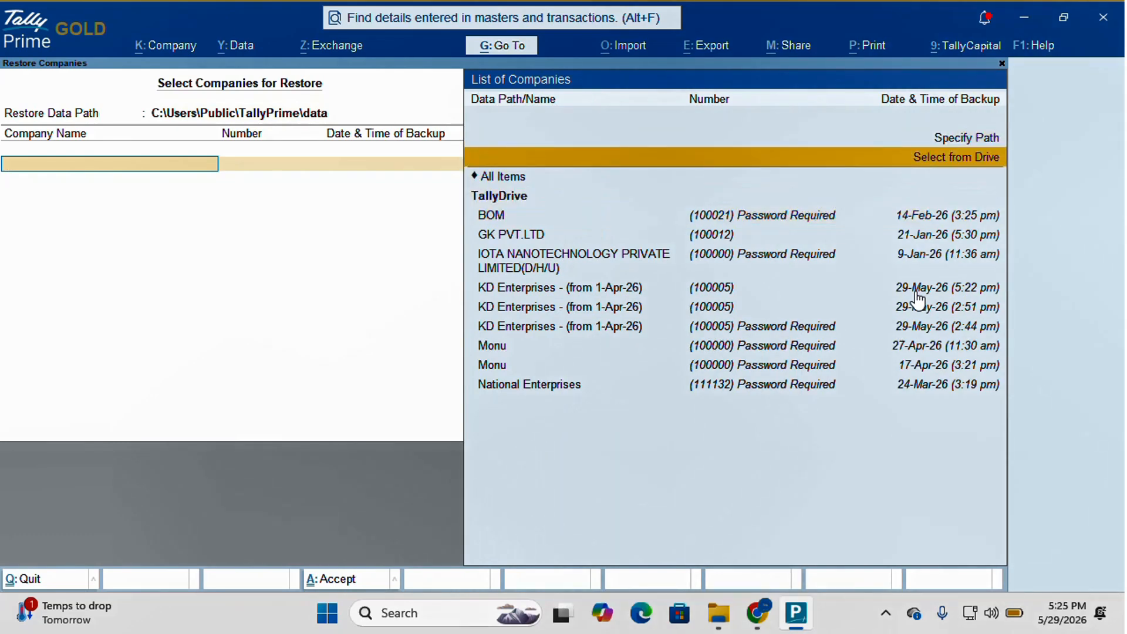
pyautogui.press('Return')
pyautogui.press('Down')
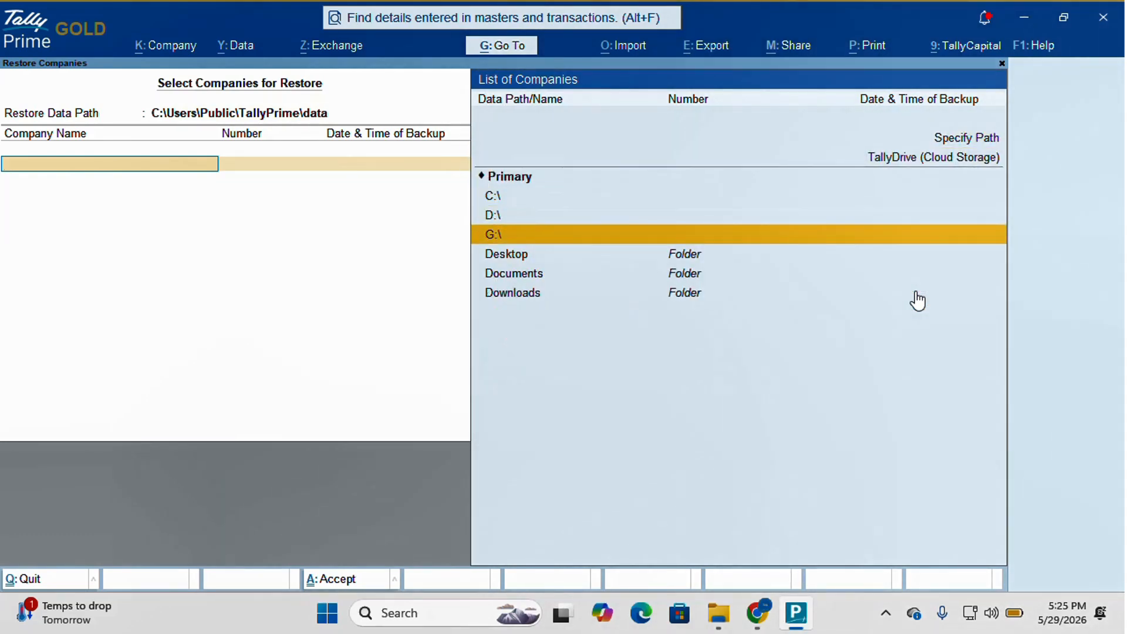
pyautogui.press('Down')
pyautogui.press('Return')
pyautogui.press('Down')
pyautogui.press('Down')
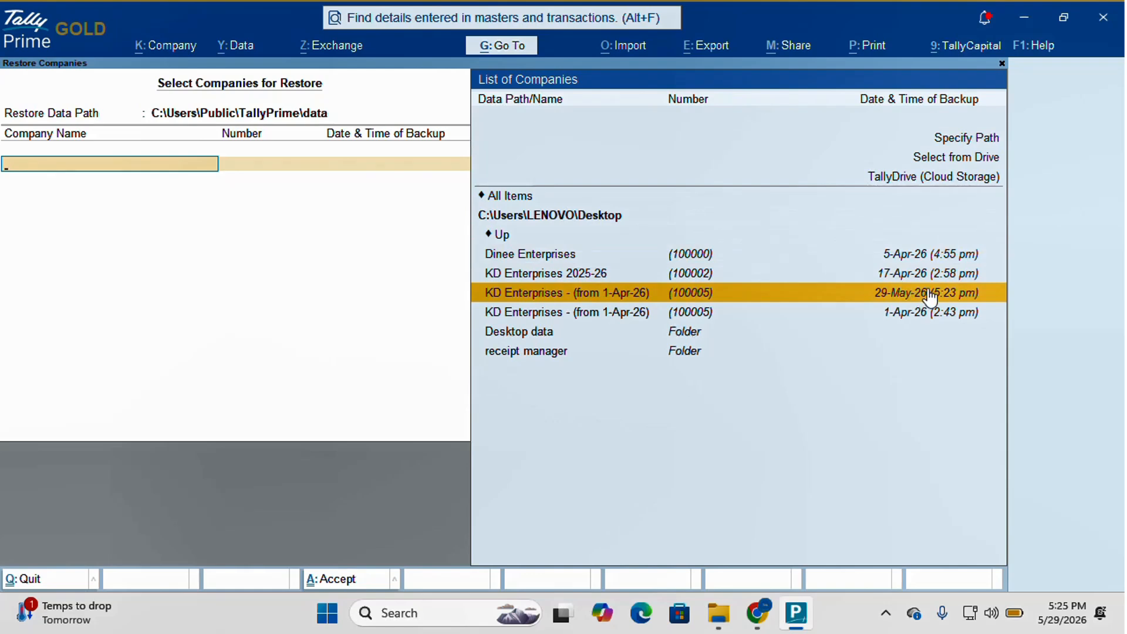
# - Accept restoring the 29-May-26 KD Enterprises backup, skip overwriting folder 100005, and dismiss the warning
pyautogui.press('Return')
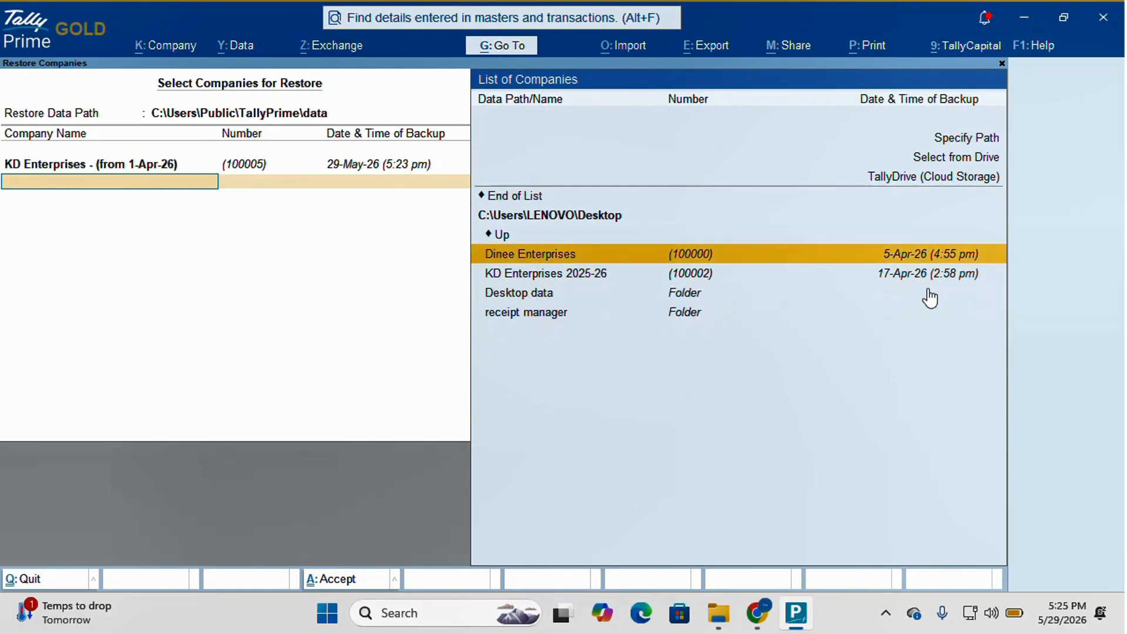
pyautogui.press('Up')
pyautogui.press('Up')
pyautogui.press('Return')
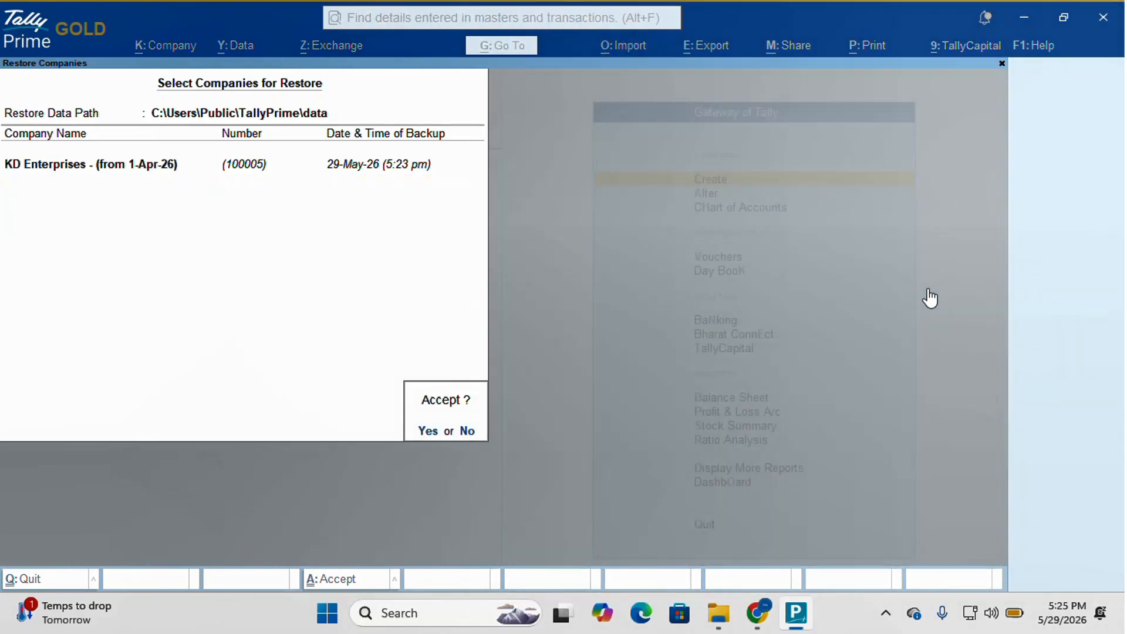
pyautogui.press('Return')
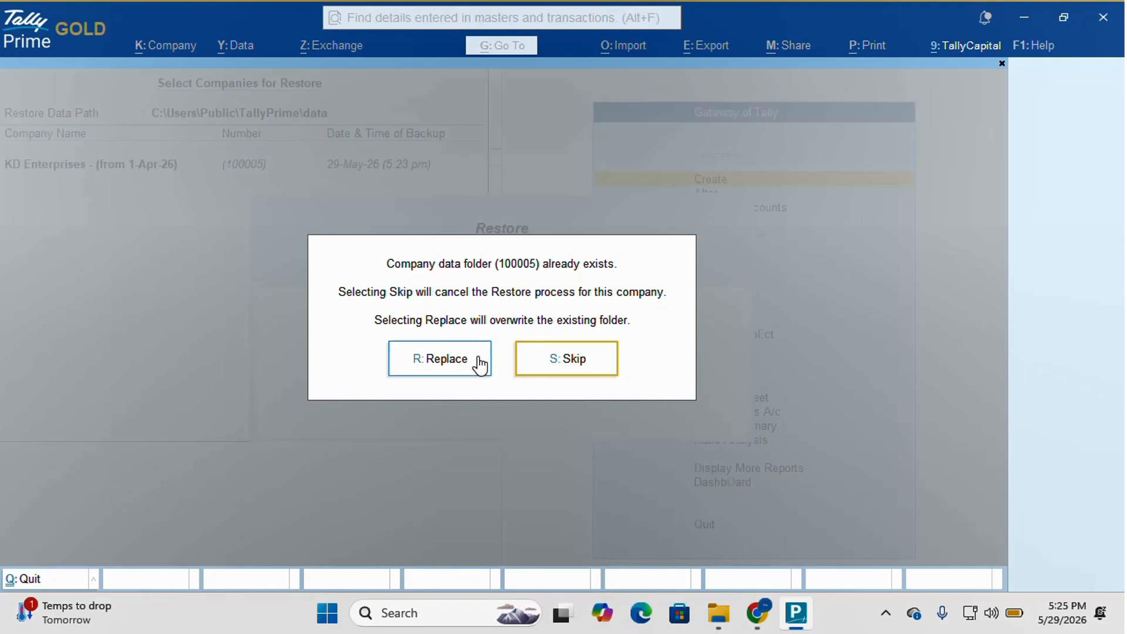
pyautogui.click(524, 359)
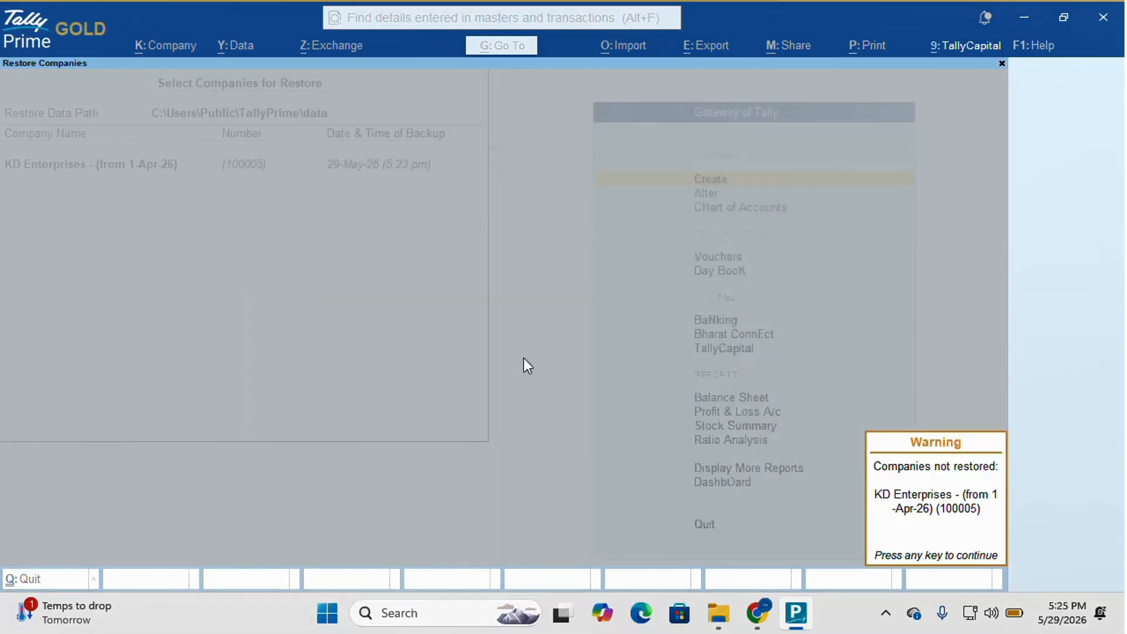
pyautogui.press('Return')
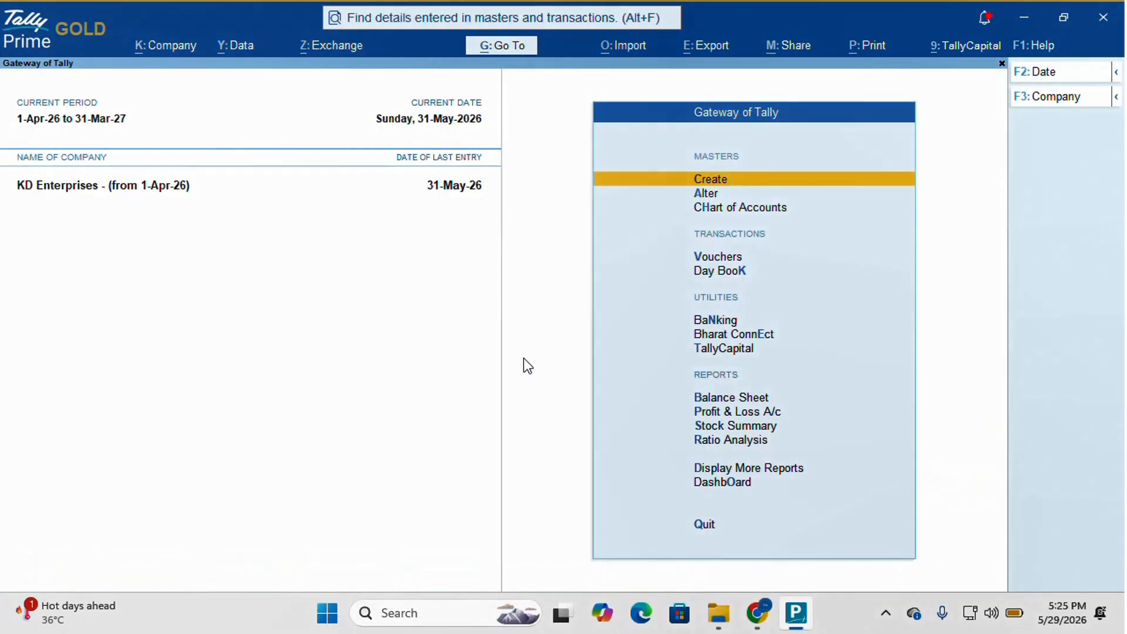